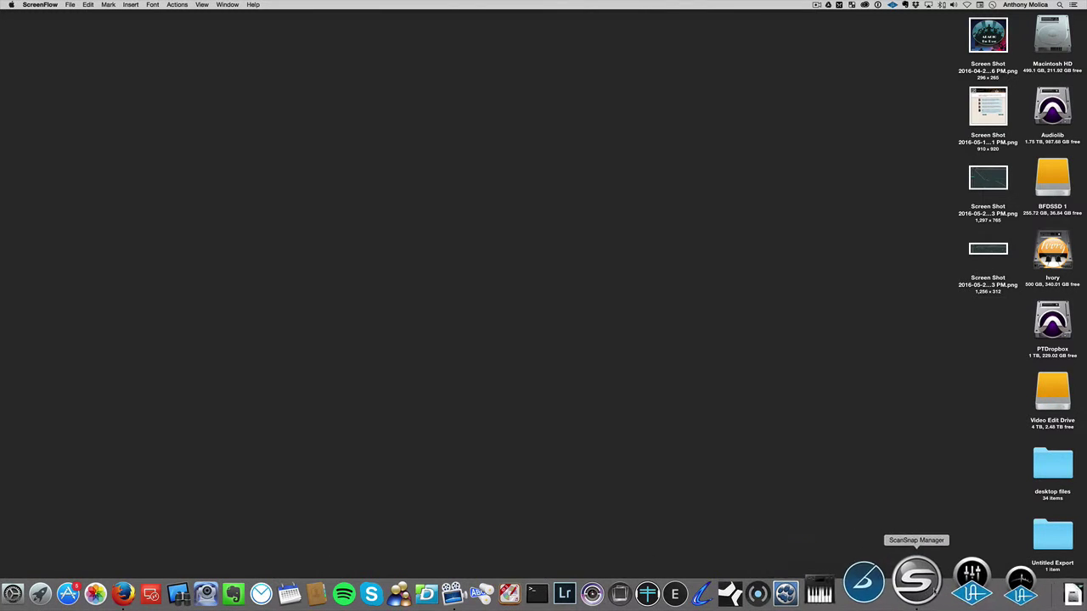
Step: Launch Console and open Console Settings' Hardware page for the Apollo 16 mkII and Apollo units
click(947, 591)
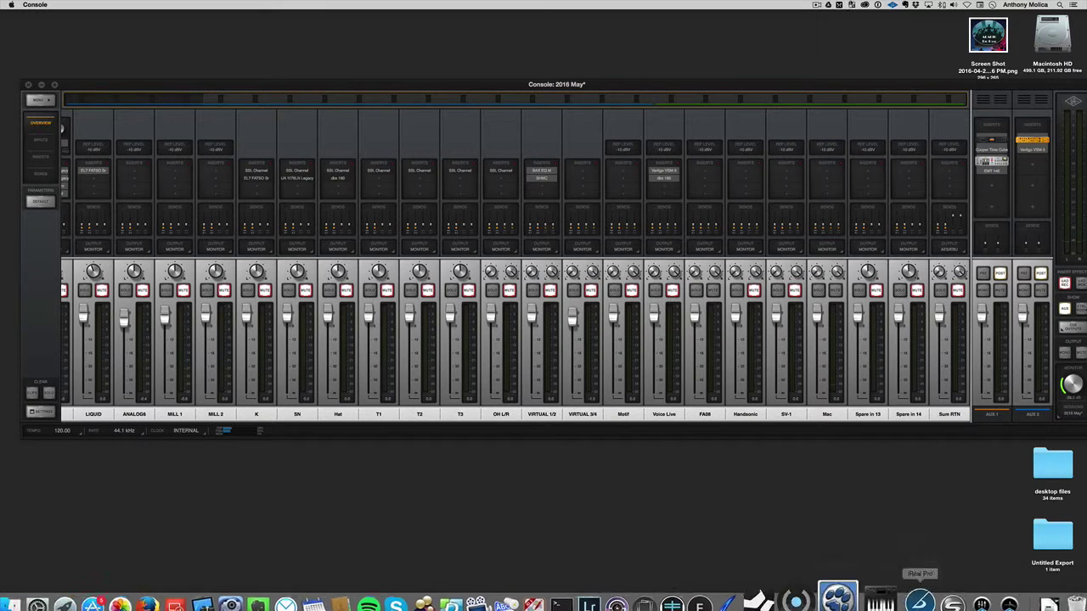
click(891, 5)
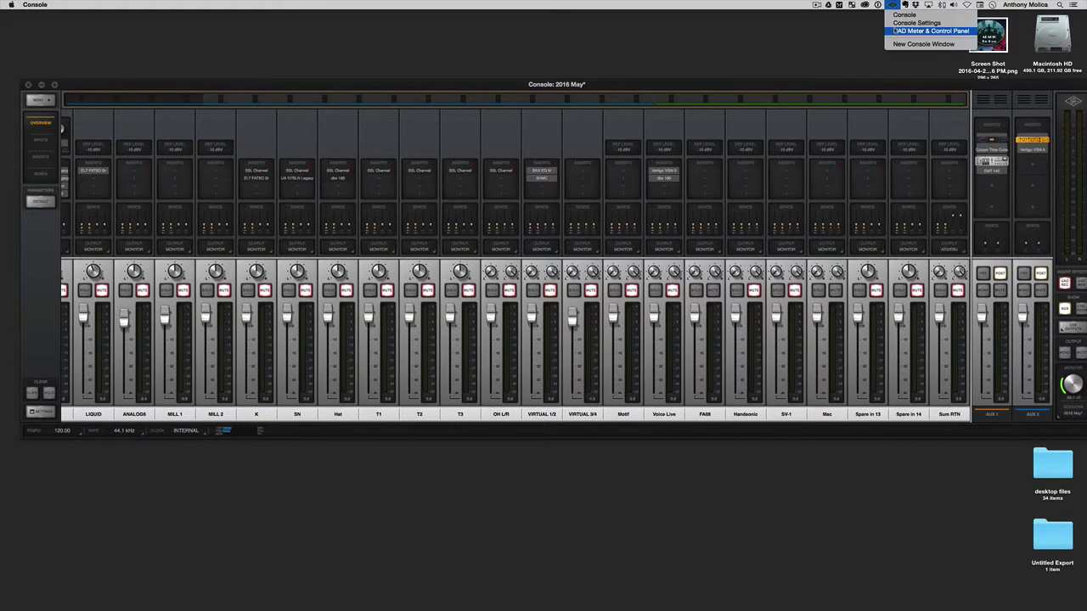
click(897, 23)
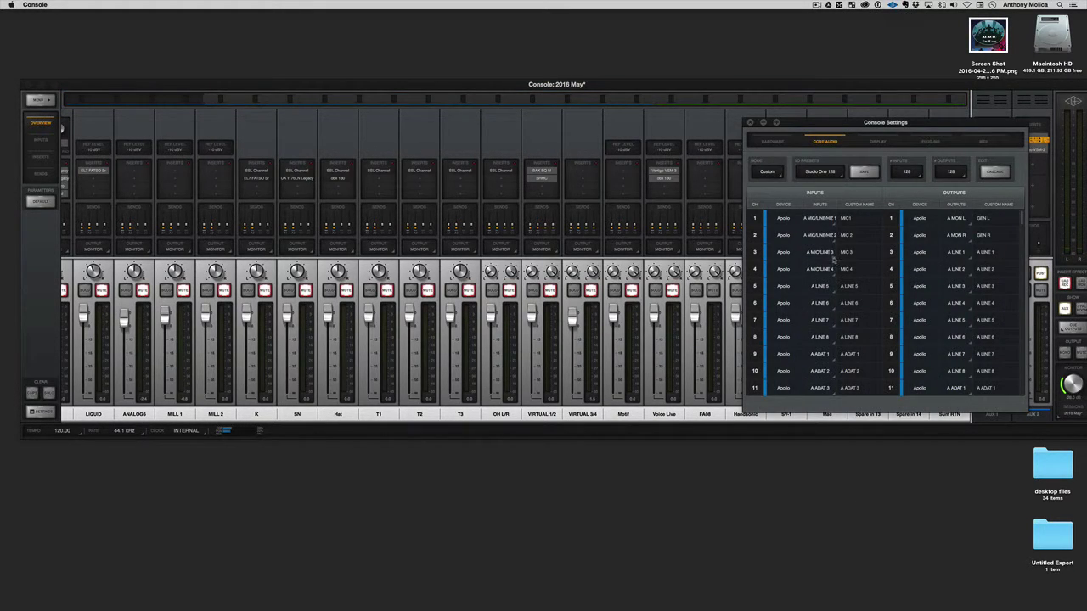
click(773, 142)
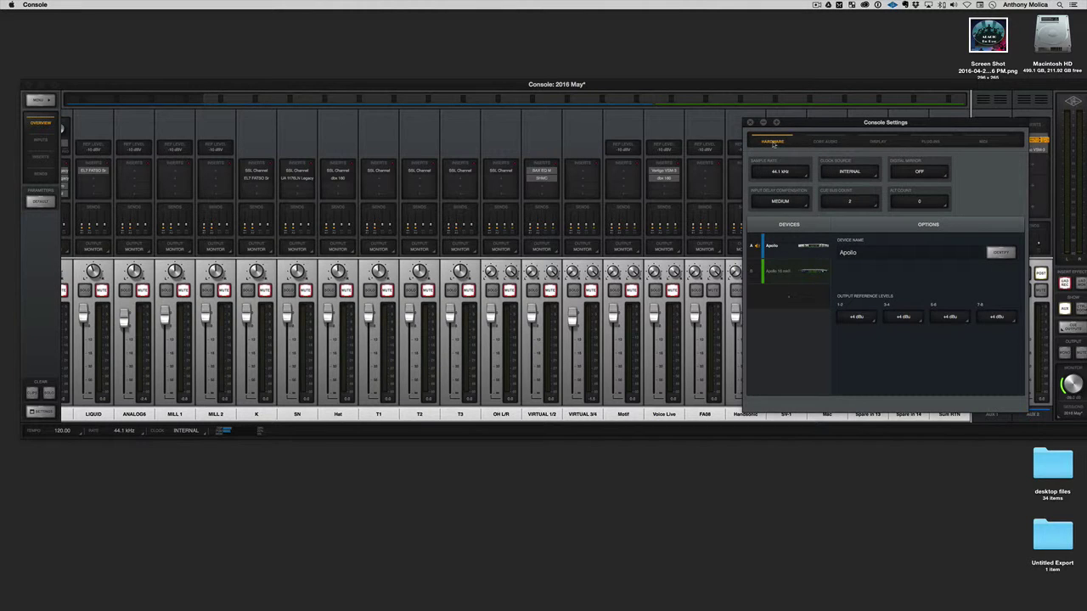
click(790, 272)
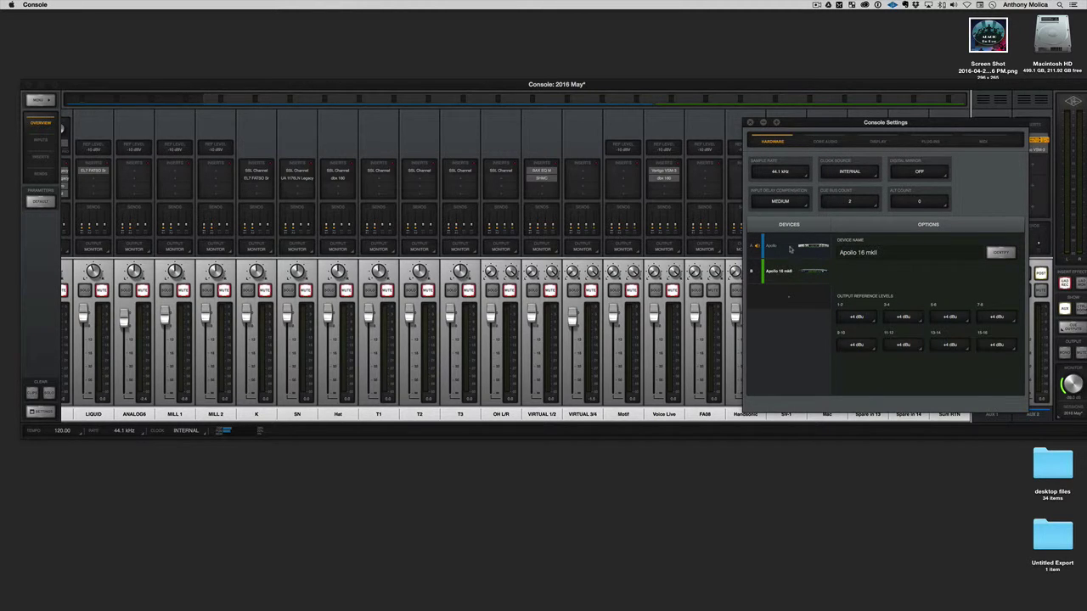
click(790, 248)
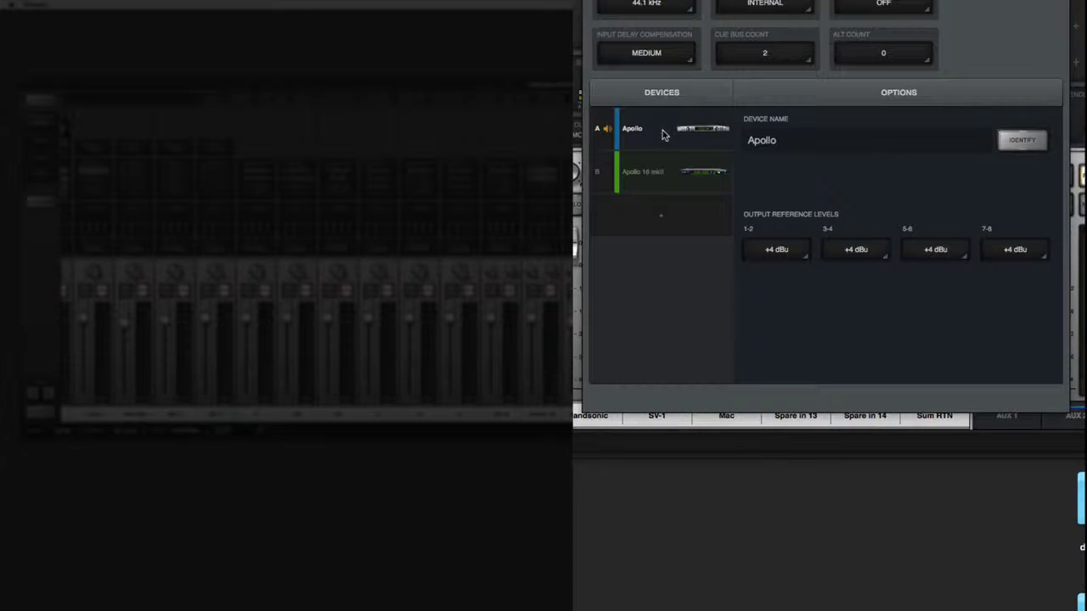
Step: Select the Apollo 16 mkII and open the I/O Presets list from the Studio One 128 preset
click(666, 183)
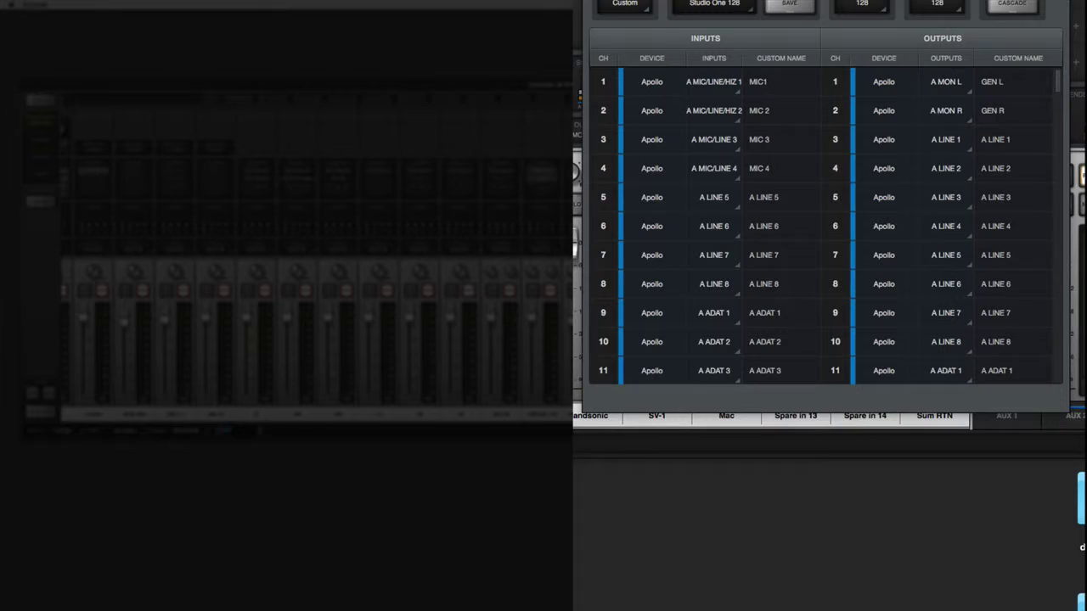
click(713, 4)
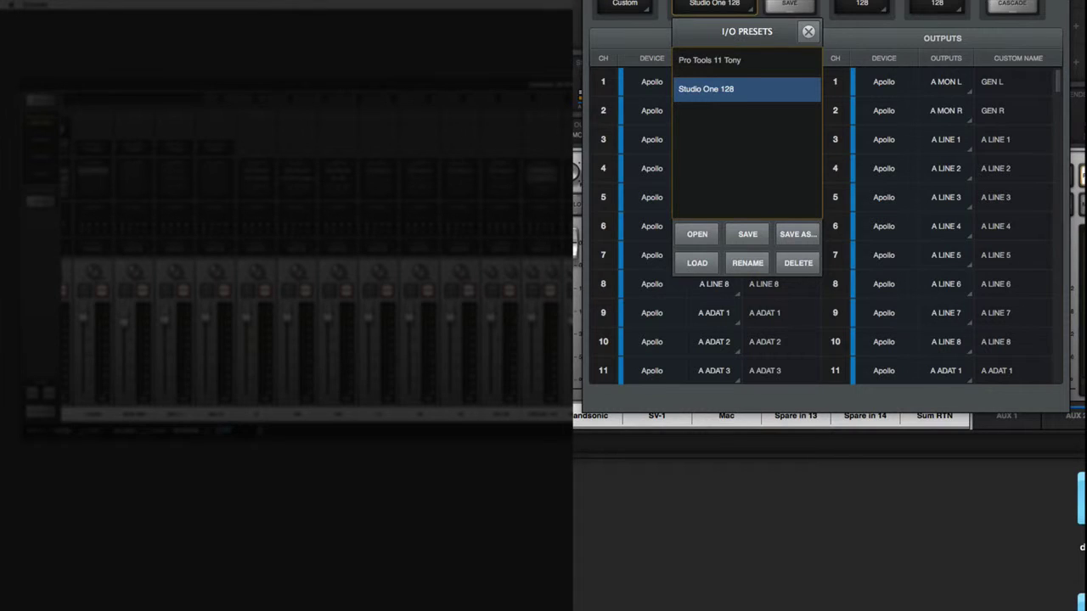
Step: Close the presets list without loading one and scroll through all 128 Core Audio channels
key(Escape)
scroll(733, 176, down, 10)
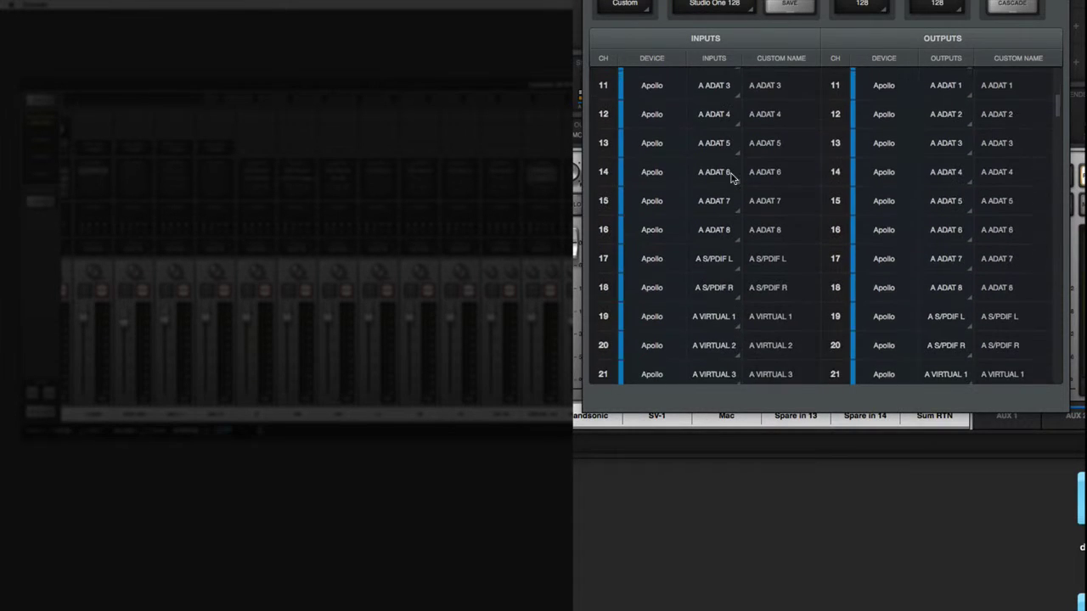
scroll(732, 178, down, 20)
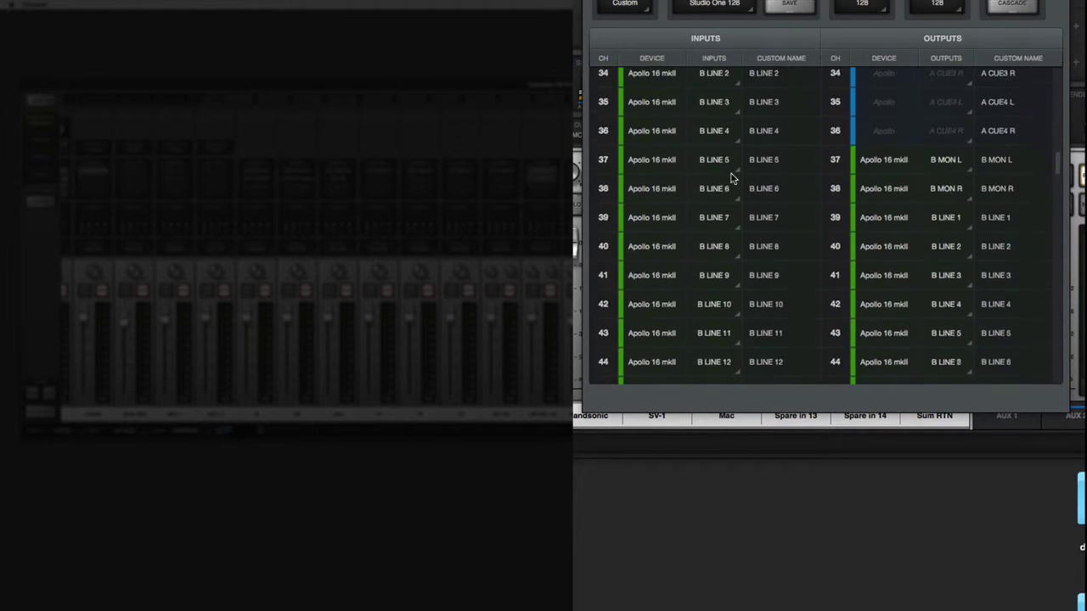
scroll(733, 178, down, 20)
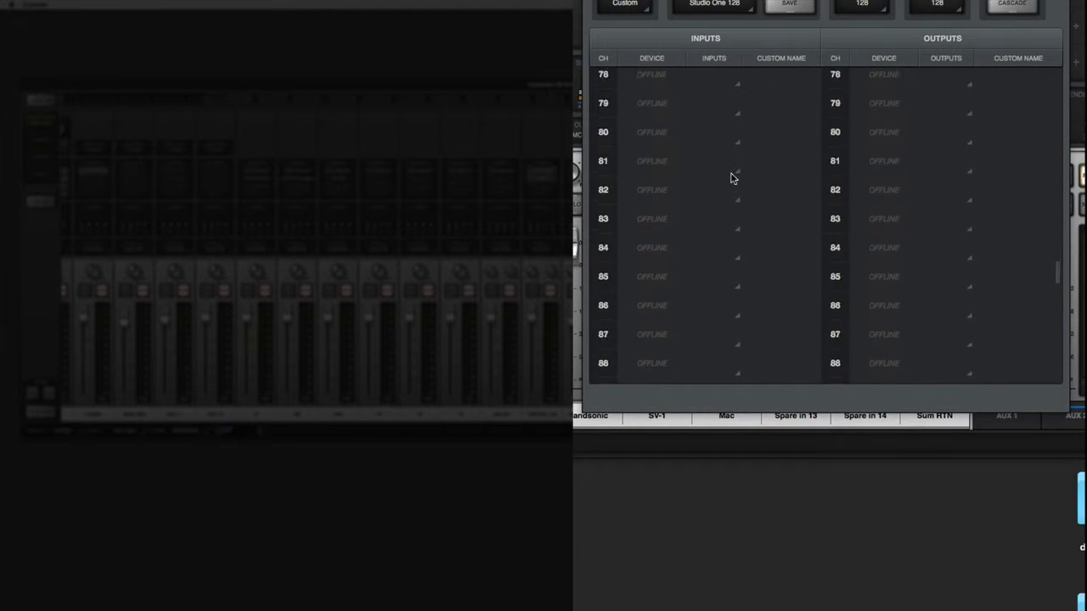
scroll(733, 179, down, 5)
scroll(733, 179, up, 20)
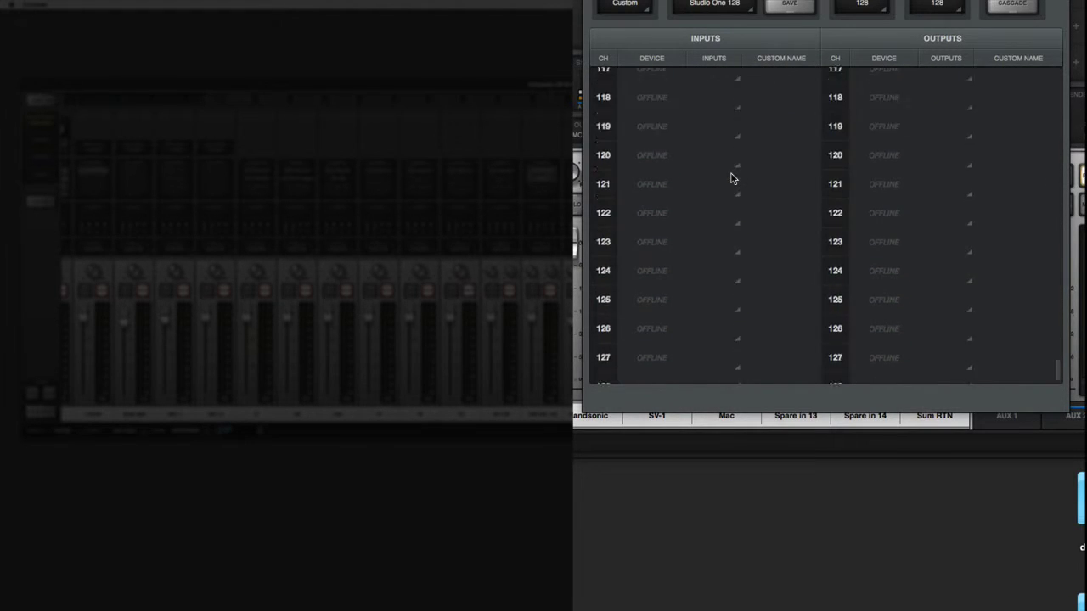
scroll(733, 178, up, 20)
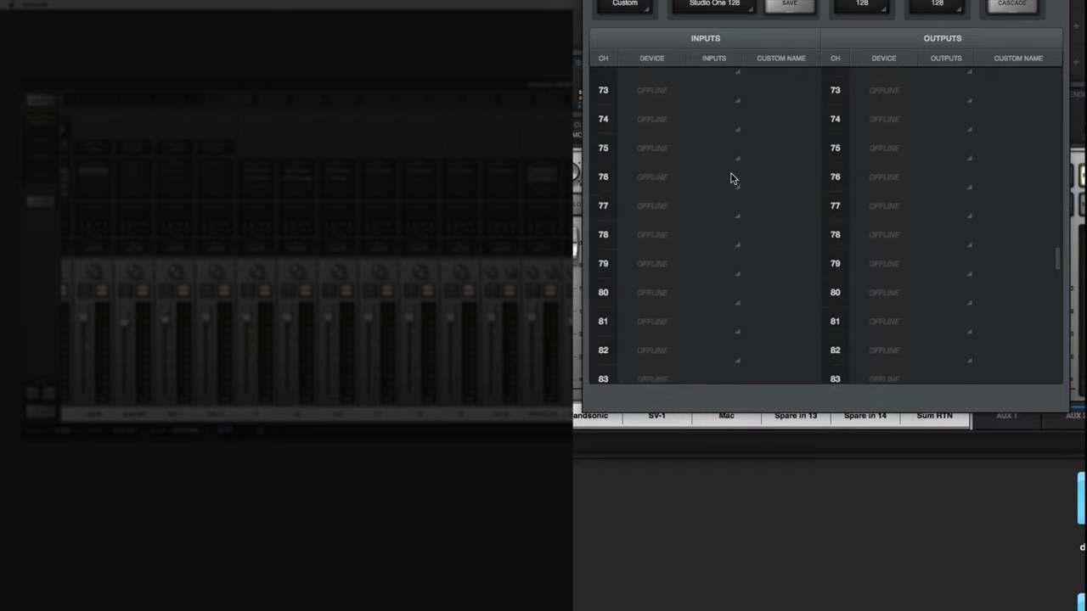
scroll(733, 178, down, 4)
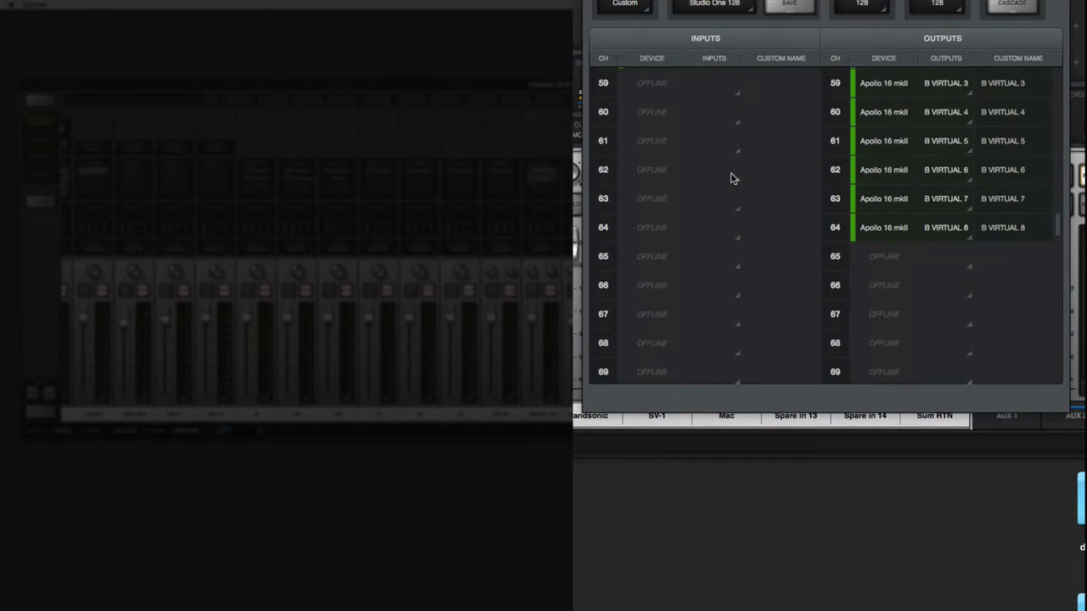
scroll(716, 258, up, 3)
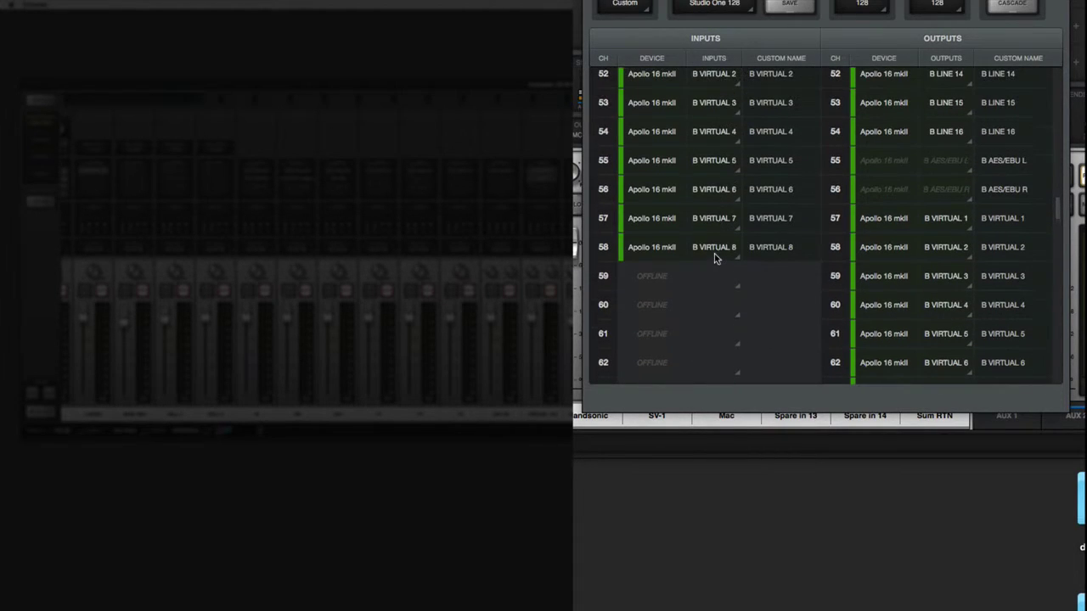
scroll(716, 257, up, 20)
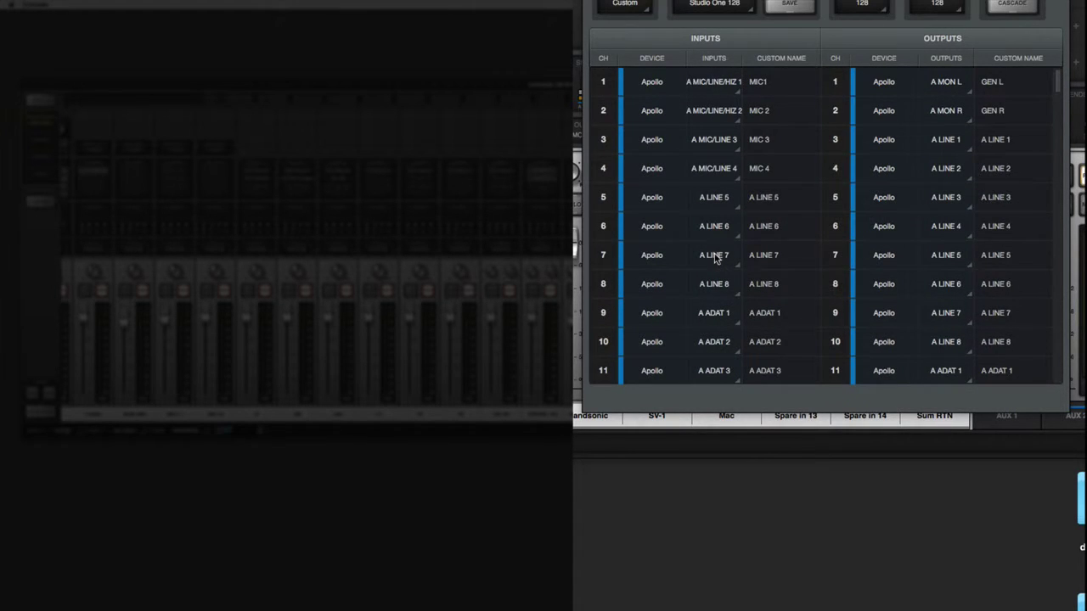
Step: Enlarge the settings window and scroll the I/O table to input 58 and the OFFLINE rows
drag(1061, 412, 1062, 610)
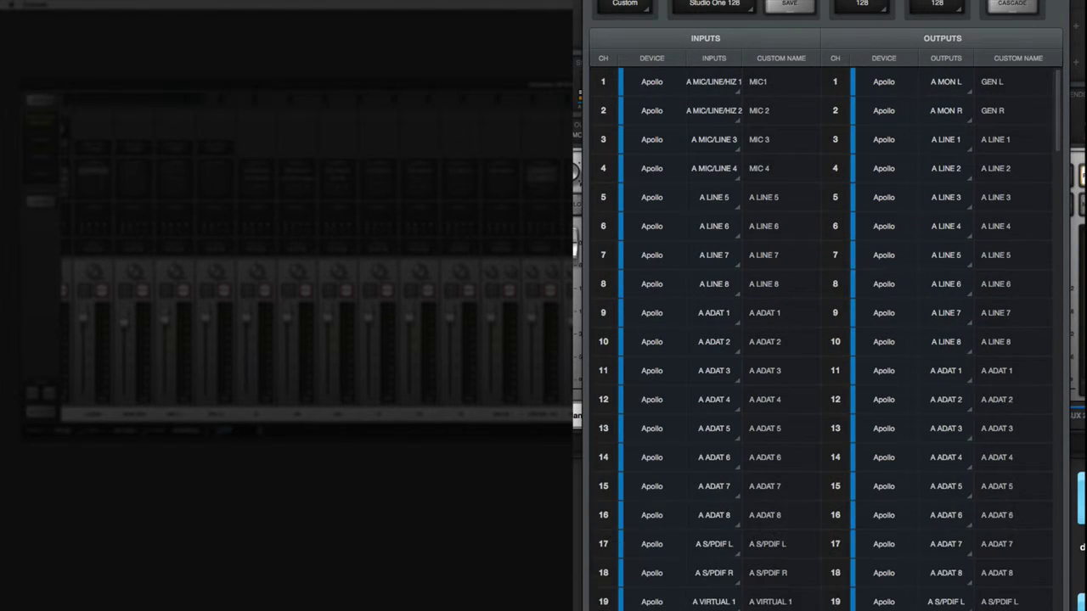
scroll(821, 328, down, 2)
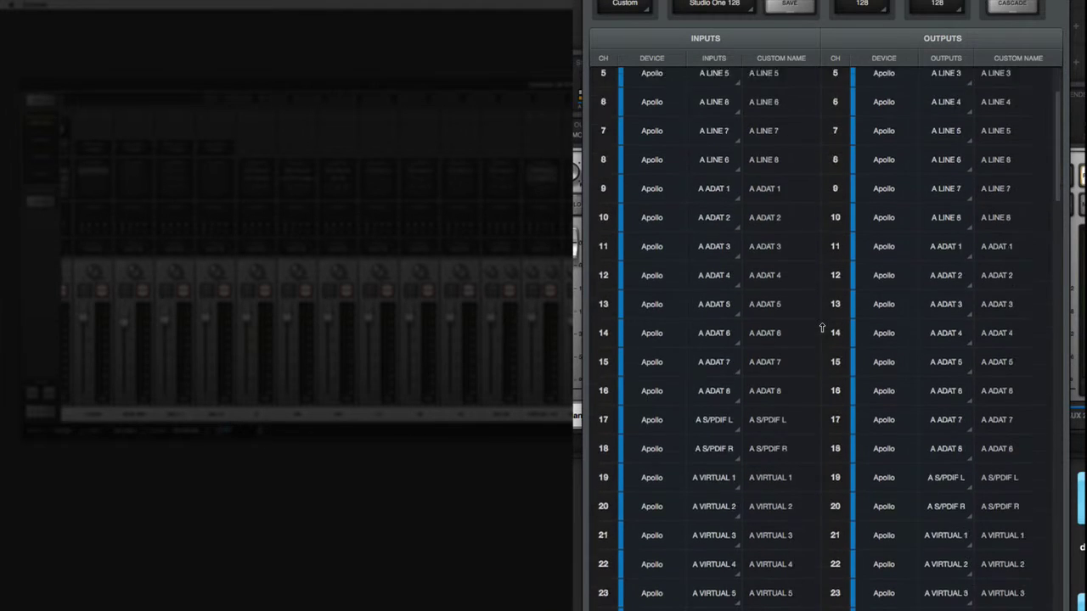
scroll(822, 328, down, 2)
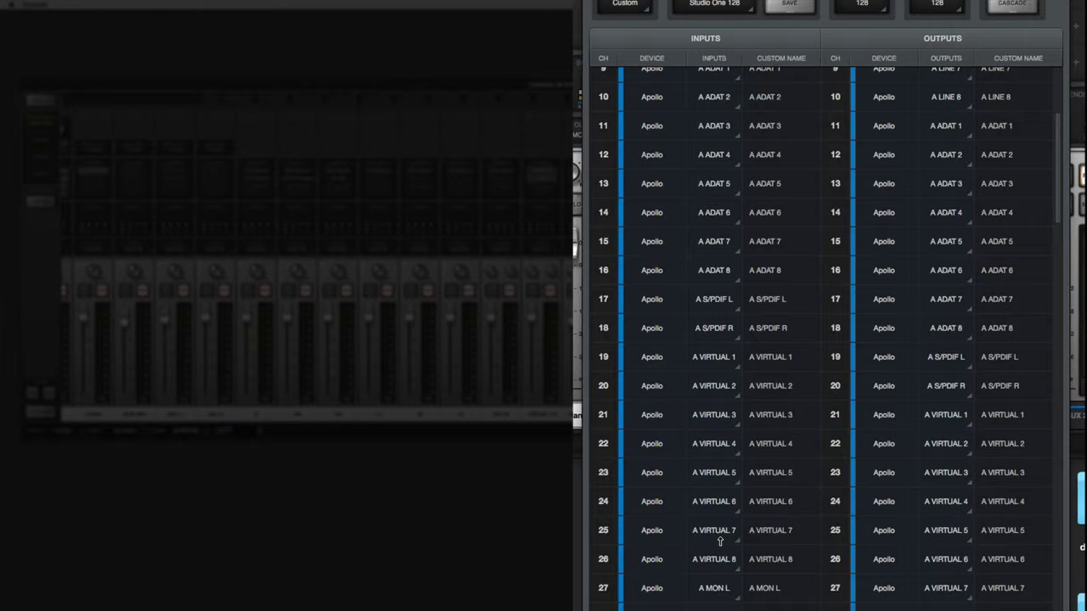
scroll(720, 541, up, 5)
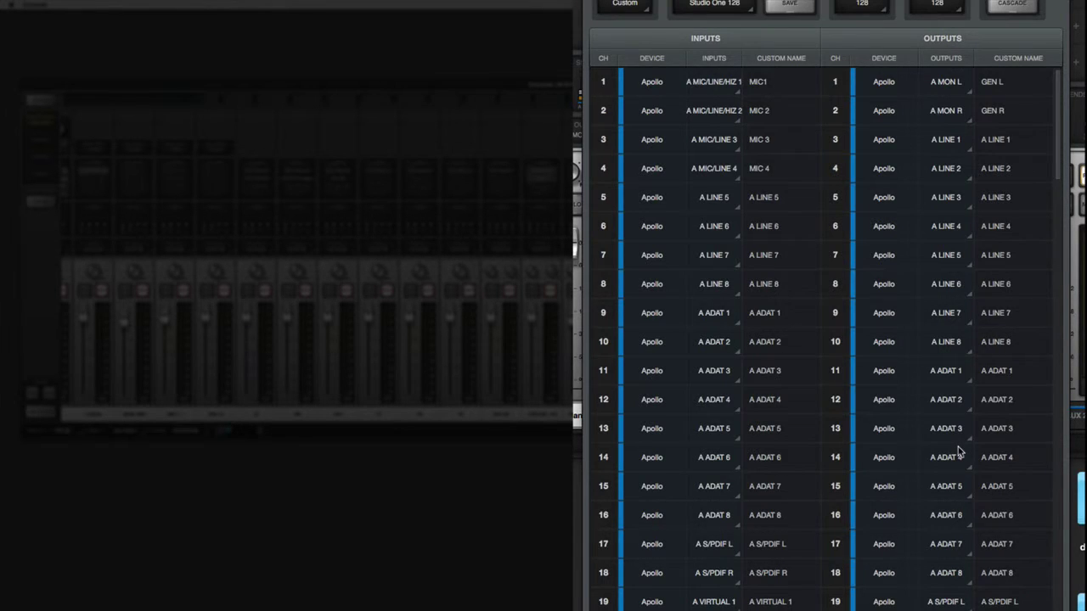
scroll(958, 447, down, 4)
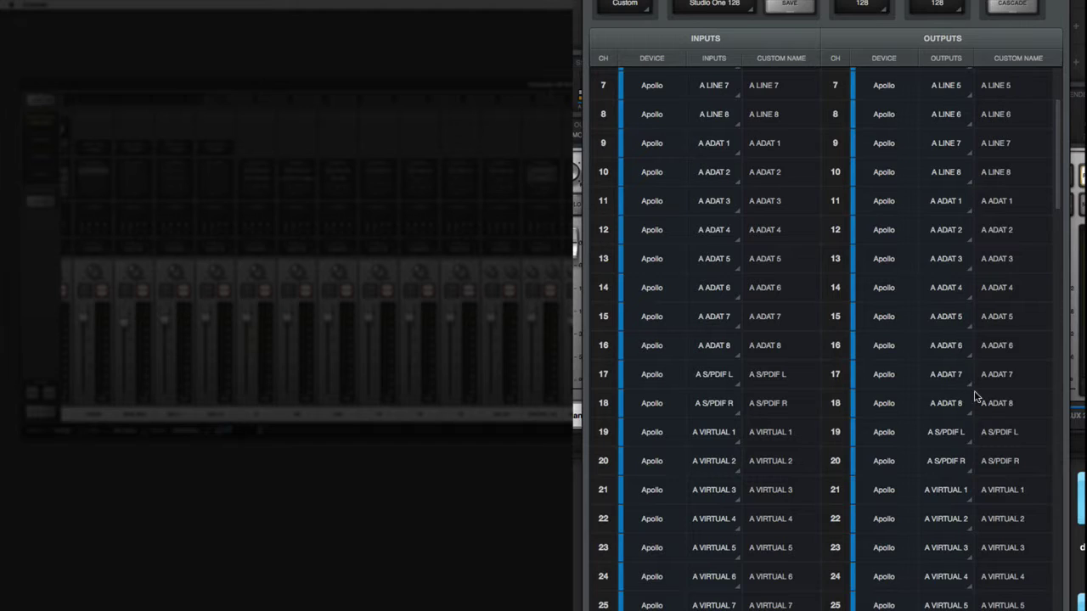
scroll(963, 441, down, 5)
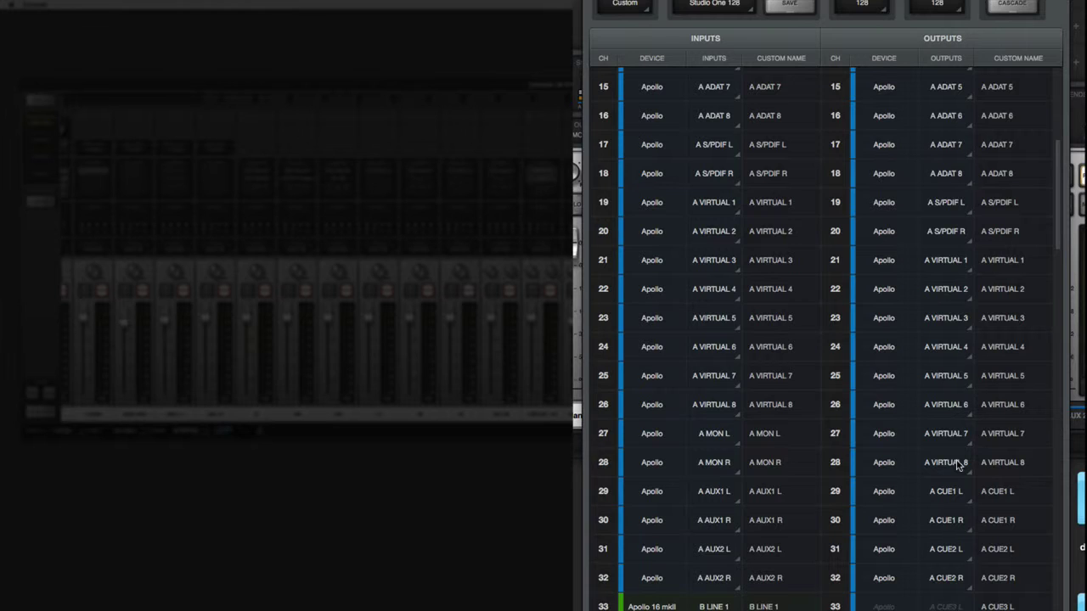
scroll(958, 464, down, 3)
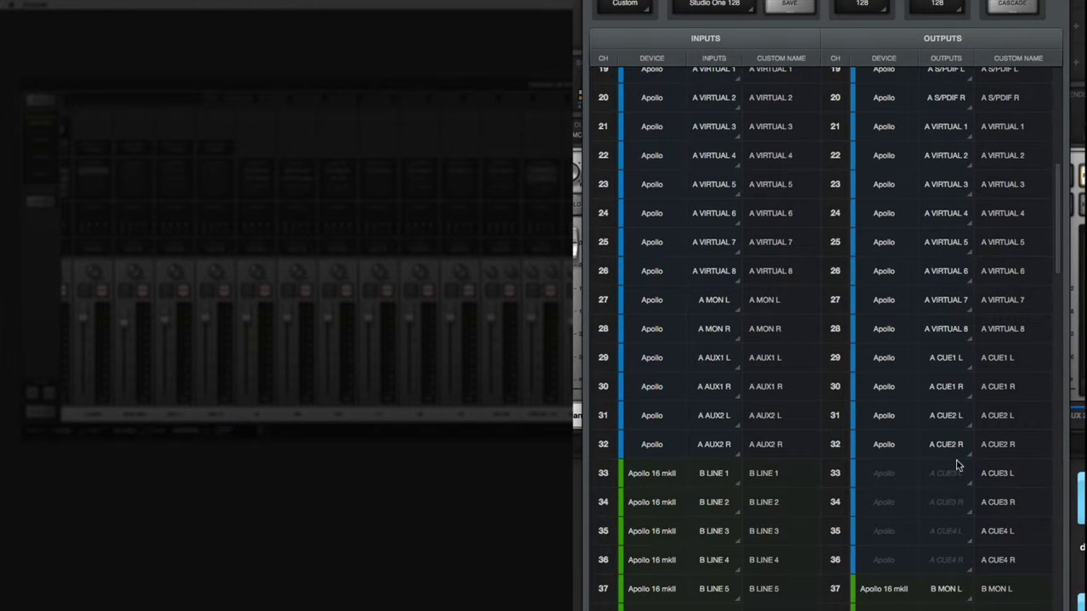
scroll(722, 415, down, 5)
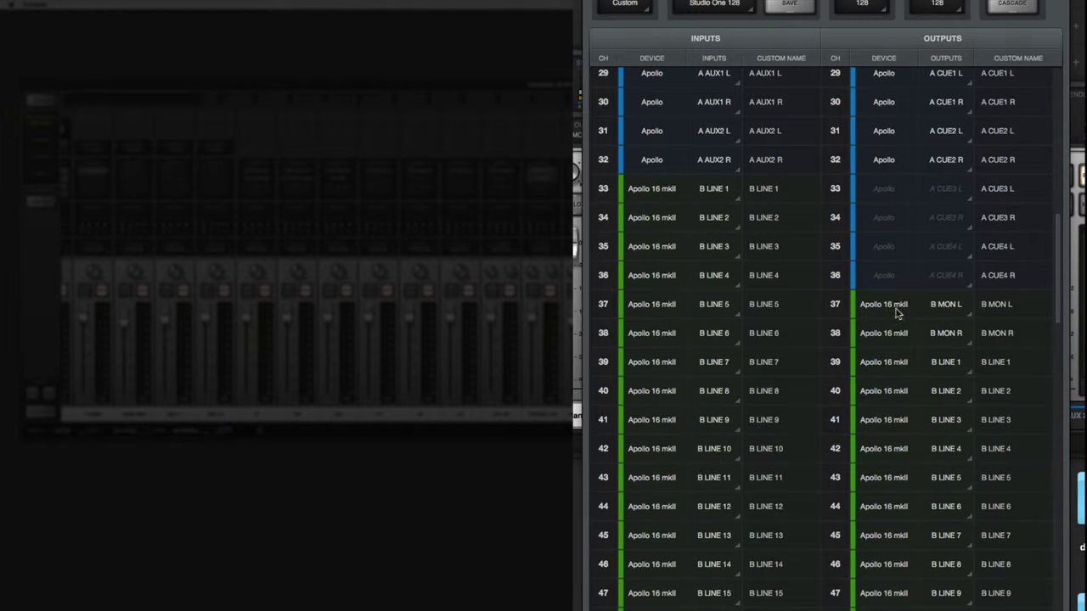
scroll(914, 392, down, 5)
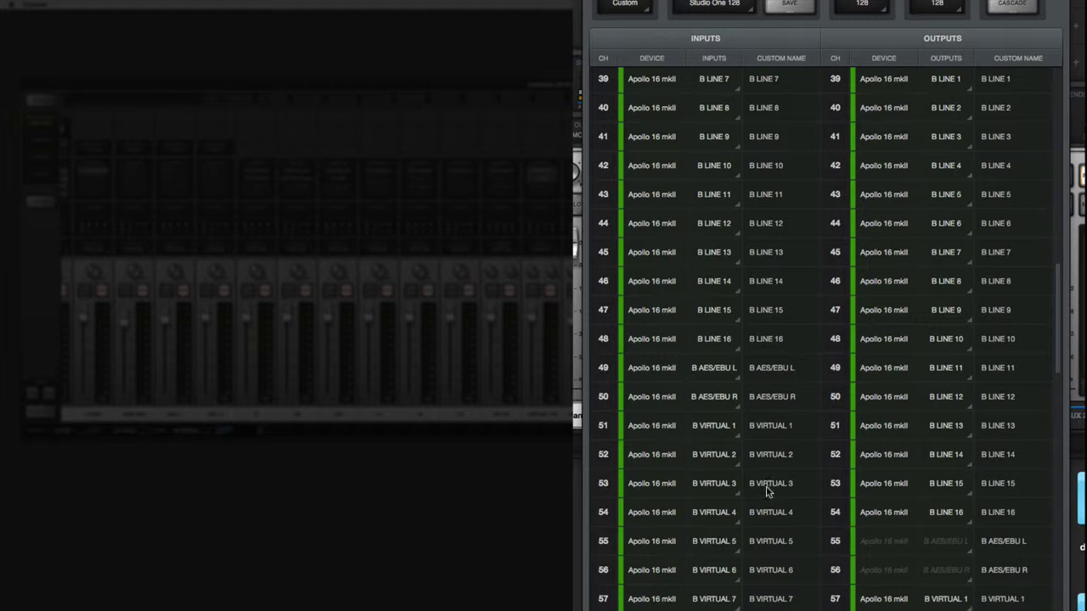
scroll(760, 560, down, 3)
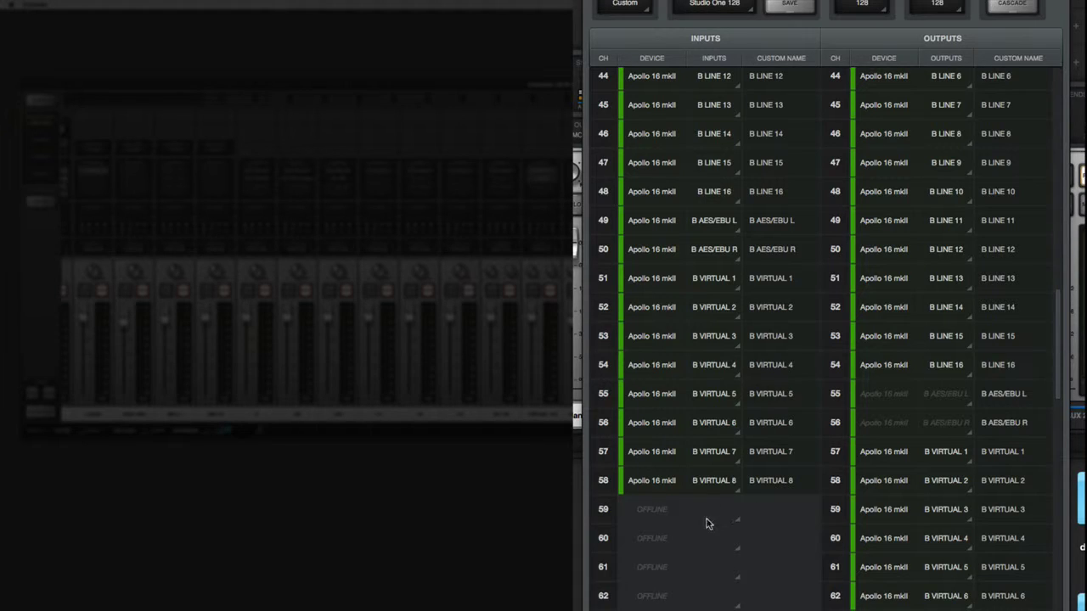
Step: Reroute input 58 to the Apollo 16 mkII's analog B LINE 16 source
click(645, 488)
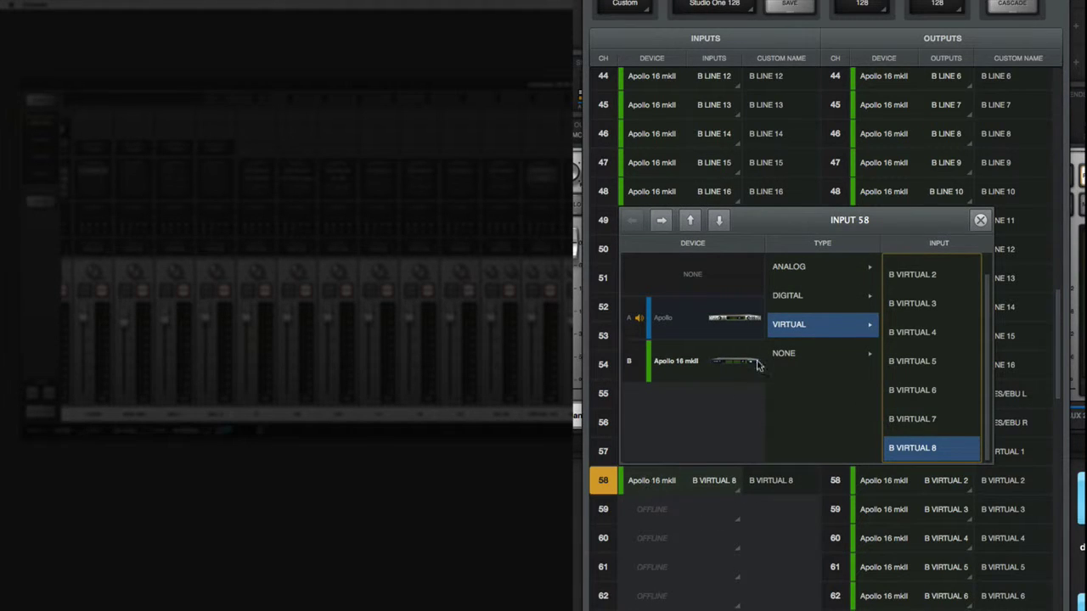
click(700, 289)
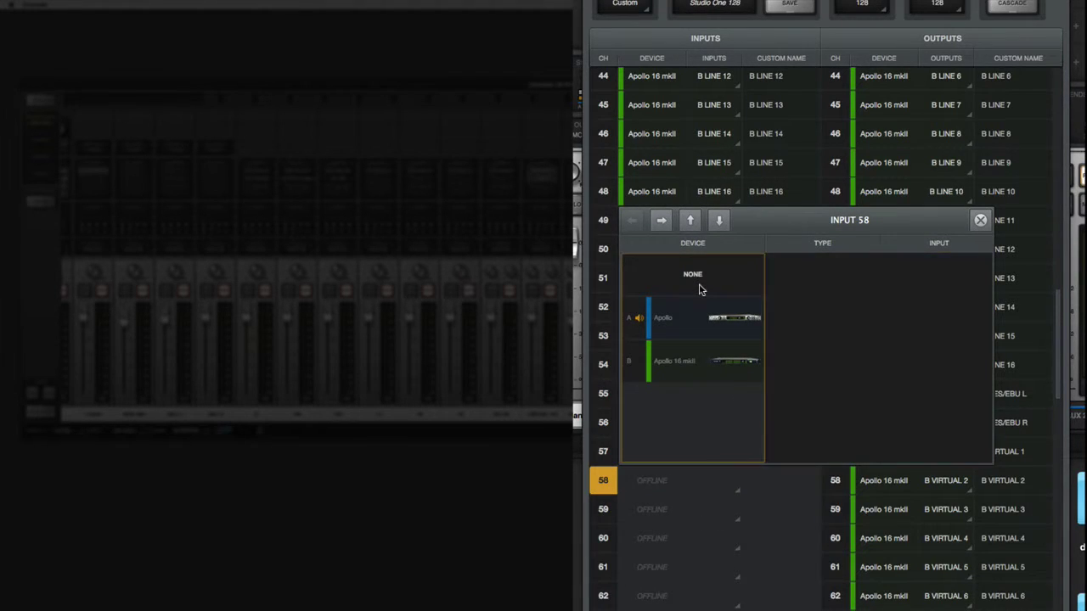
click(713, 367)
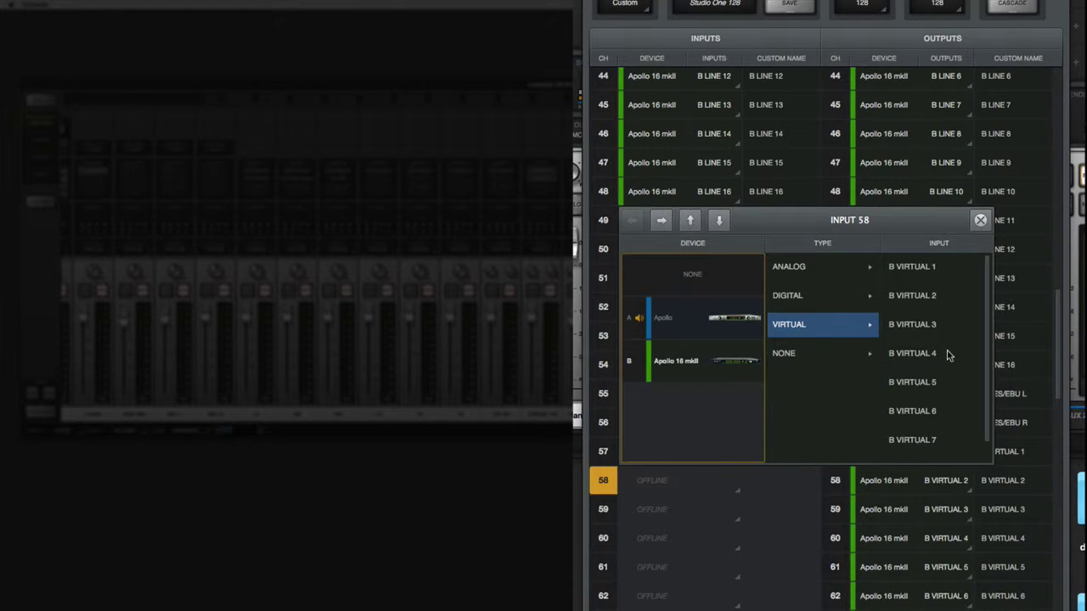
click(821, 270)
scroll(935, 272, down, 5)
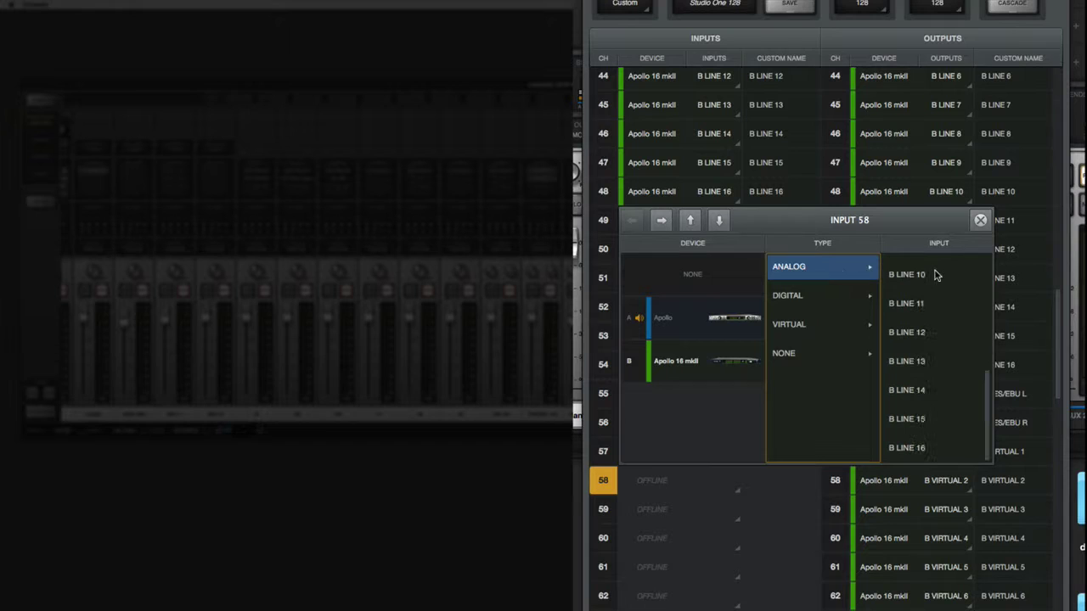
click(924, 450)
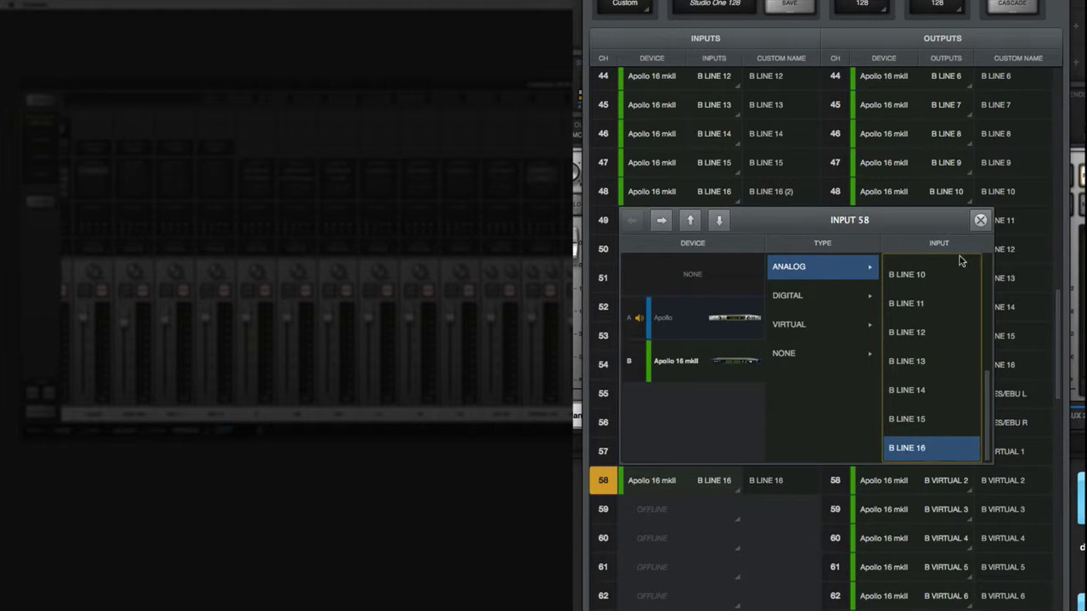
click(980, 220)
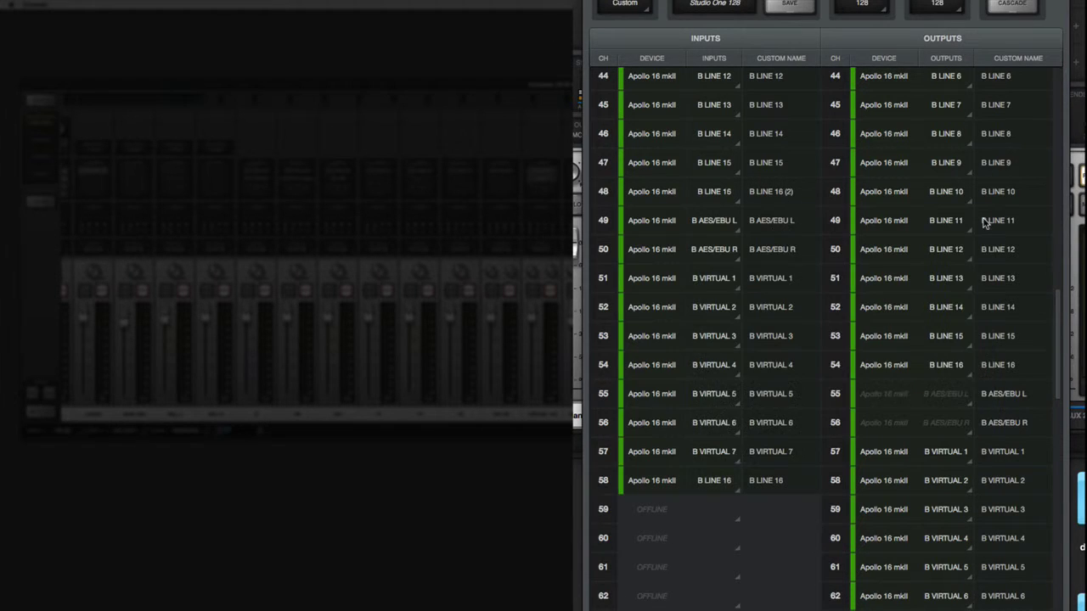
Step: Return input 58 to the Apollo 16 mkII's B VIRTUAL 8 source
click(774, 481)
click(655, 491)
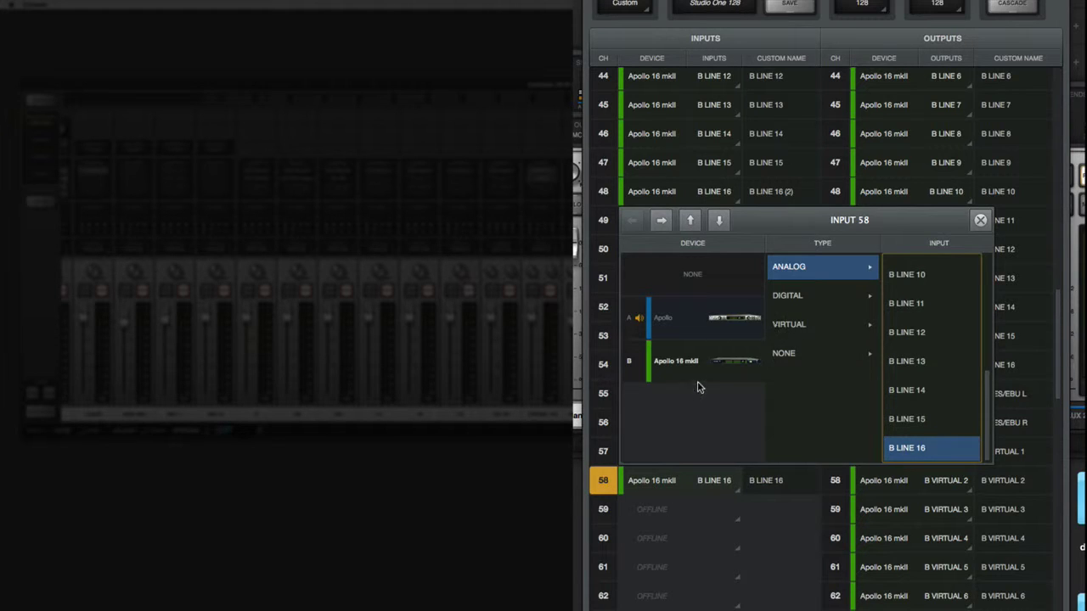
click(803, 324)
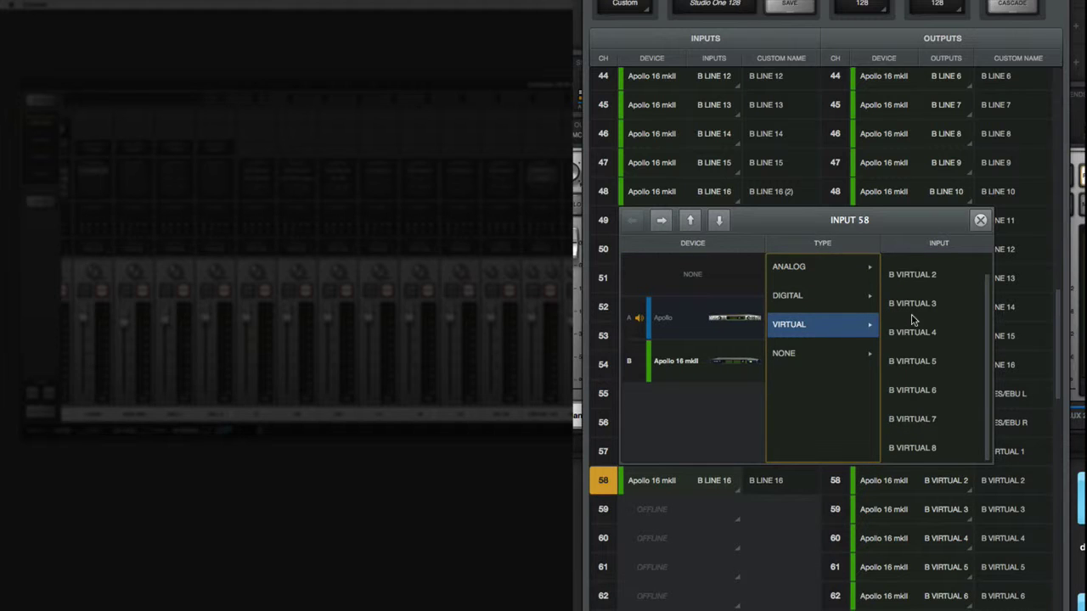
click(926, 448)
click(981, 221)
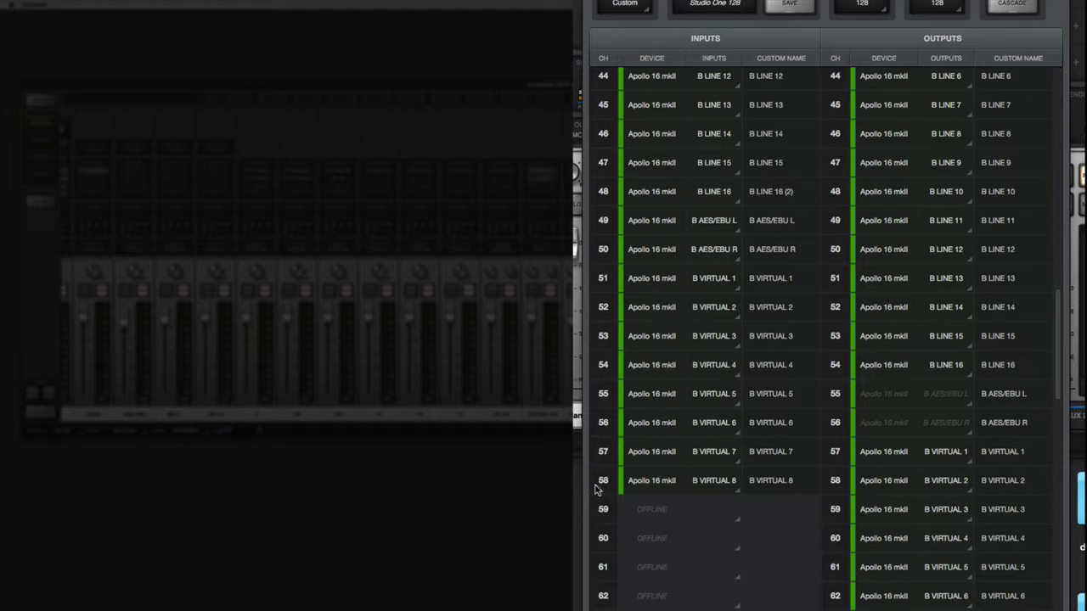
click(666, 484)
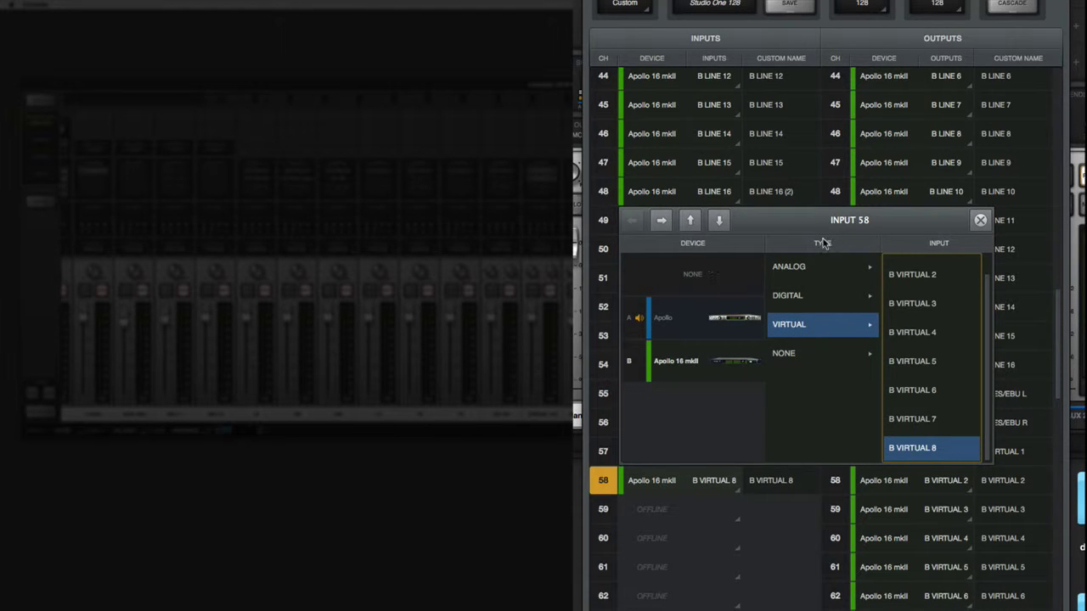
Step: Close input 58's routing choices and scroll the Core Audio I/O table back to the top
click(981, 220)
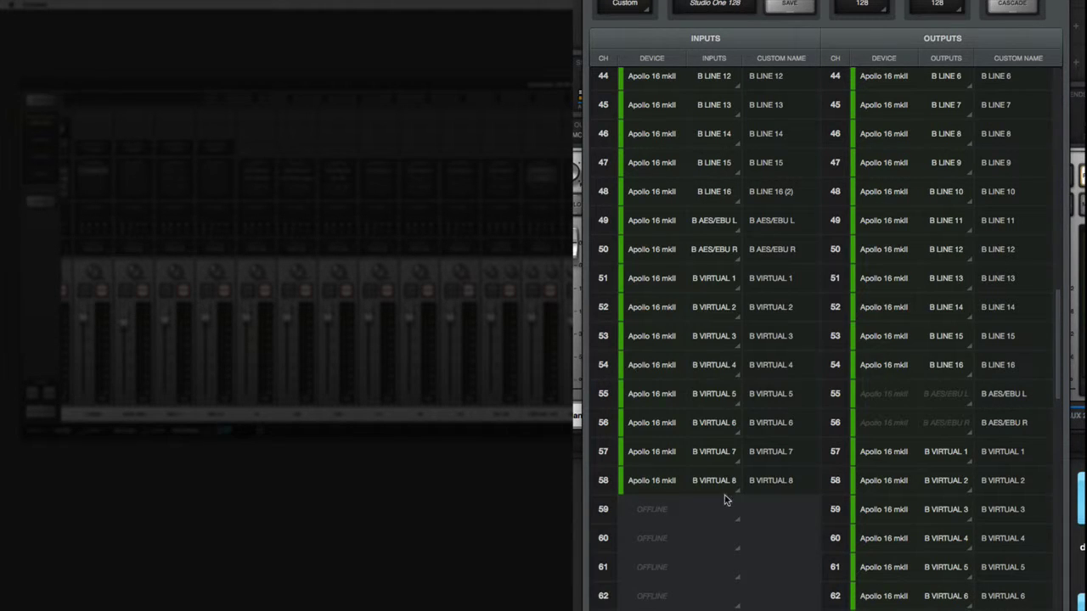
scroll(725, 497, up, 15)
scroll(724, 496, down, 13)
scroll(726, 499, down, 4)
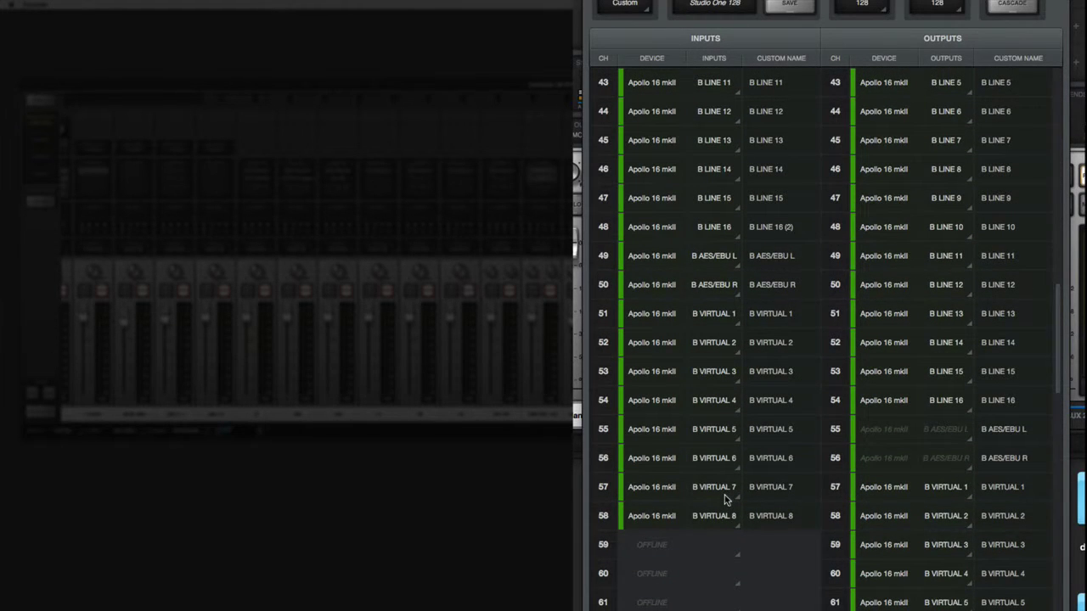
scroll(725, 497, up, 20)
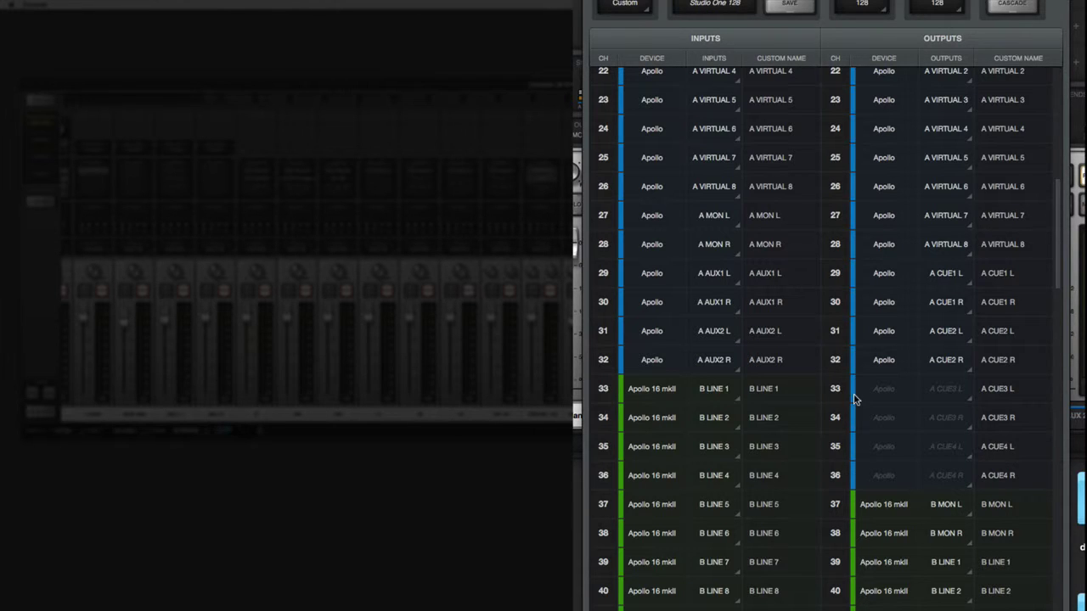
scroll(981, 368, up, 10)
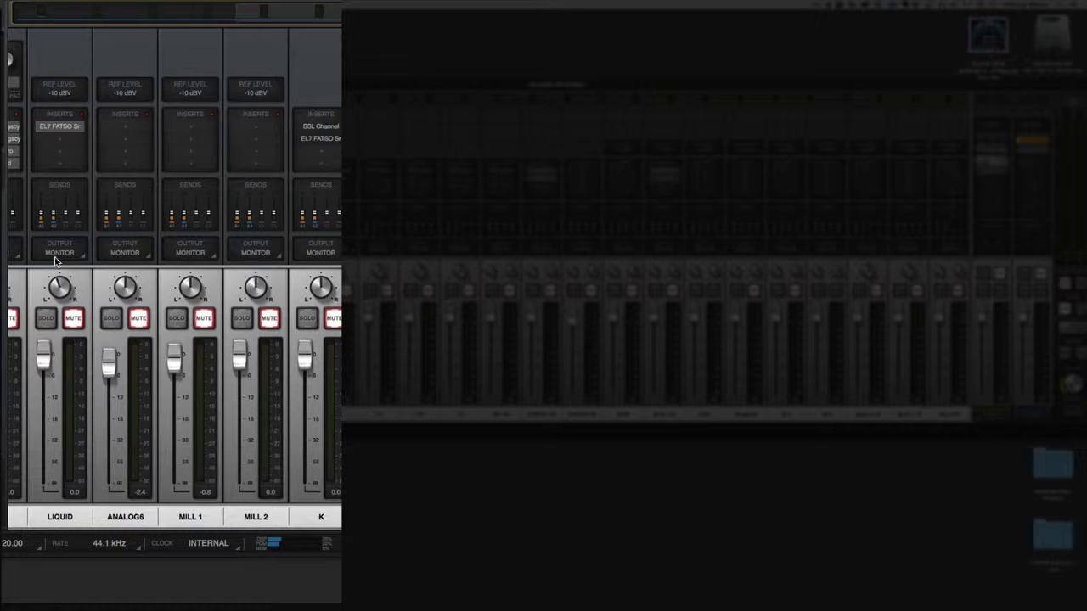
Step: Route the Desktop Mic channel's output to LINE 5 and enable Mirror to Monitor
scroll(55, 261, left, 5)
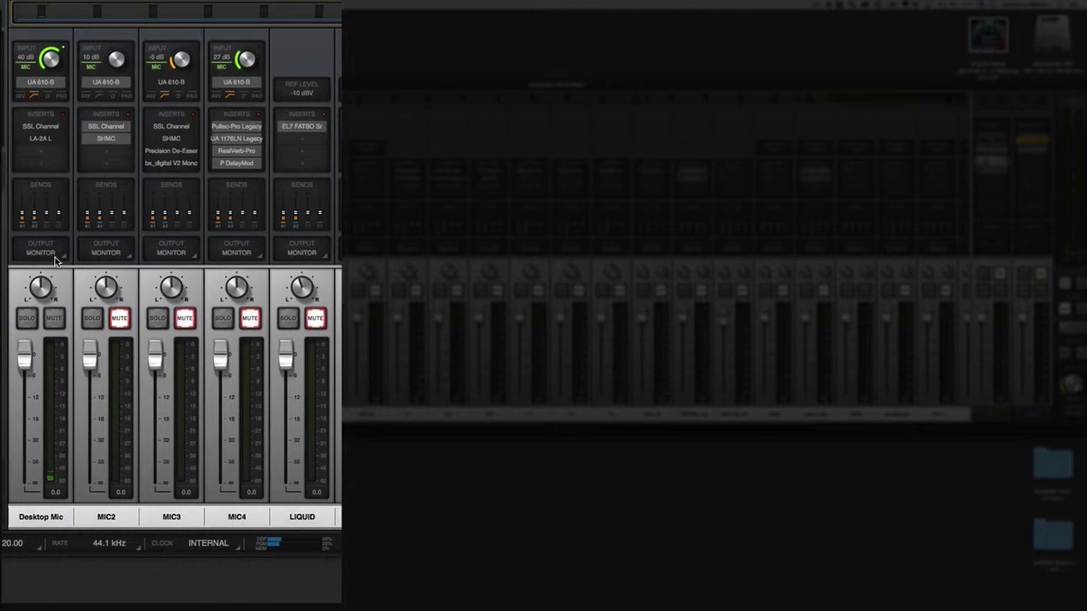
click(41, 252)
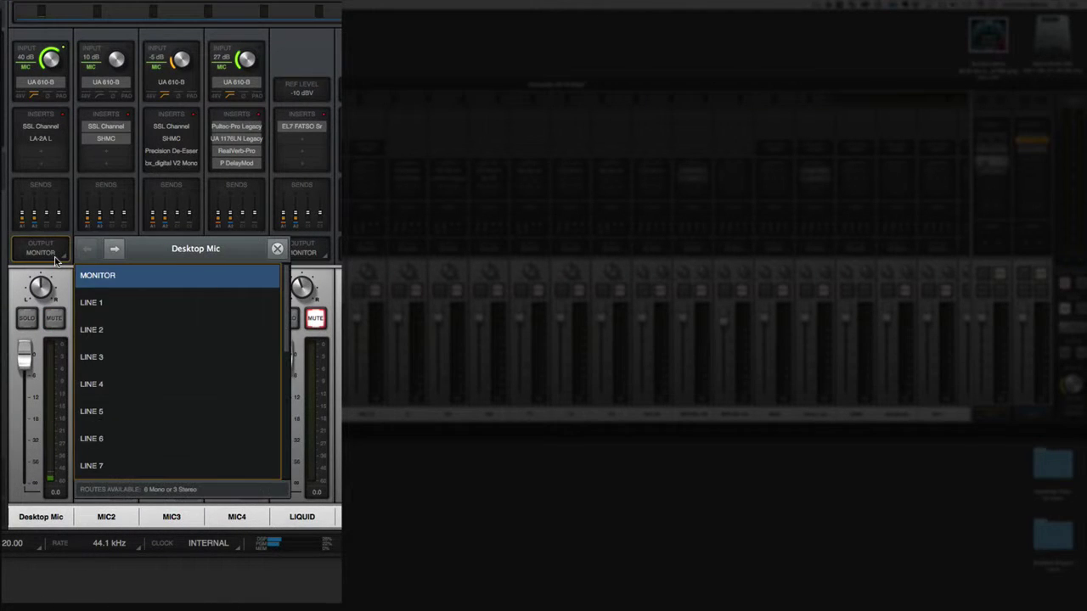
click(110, 414)
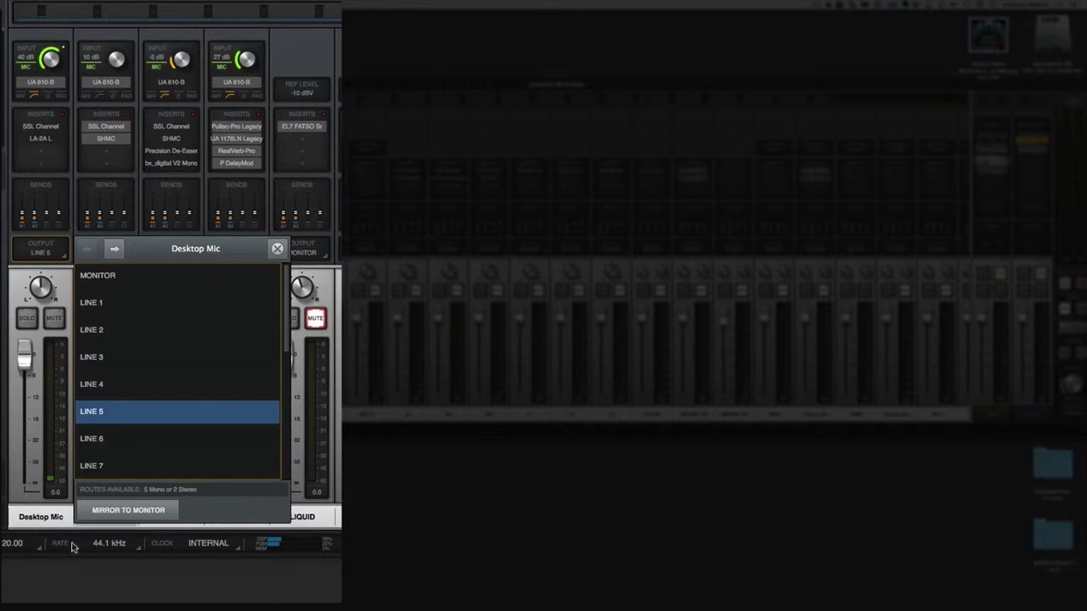
click(109, 513)
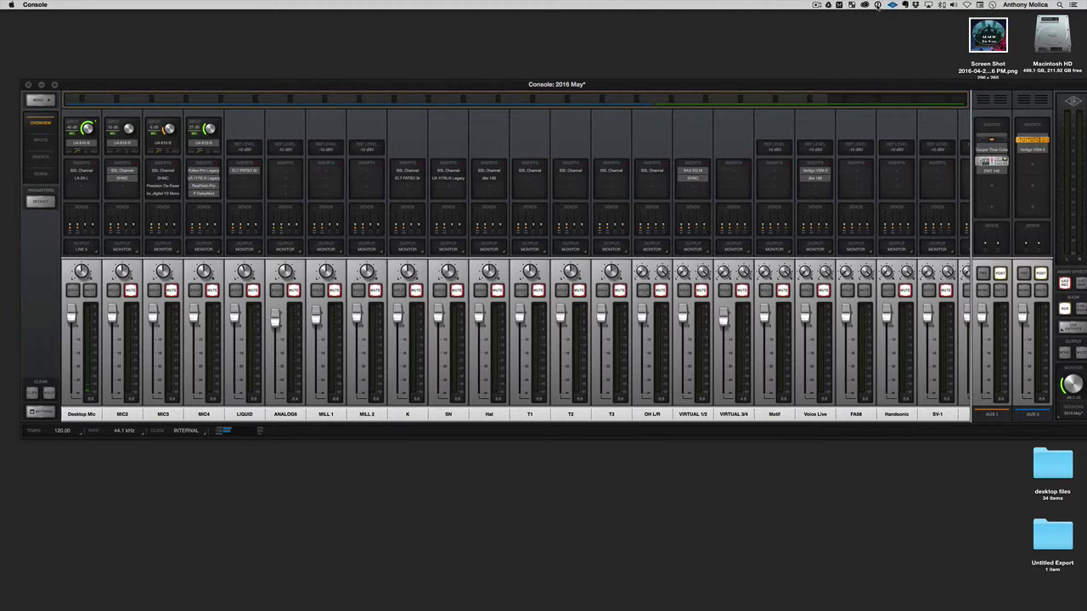
Step: Open Console Settings from the Apollo menu-bar icon and close it again
click(891, 5)
click(913, 28)
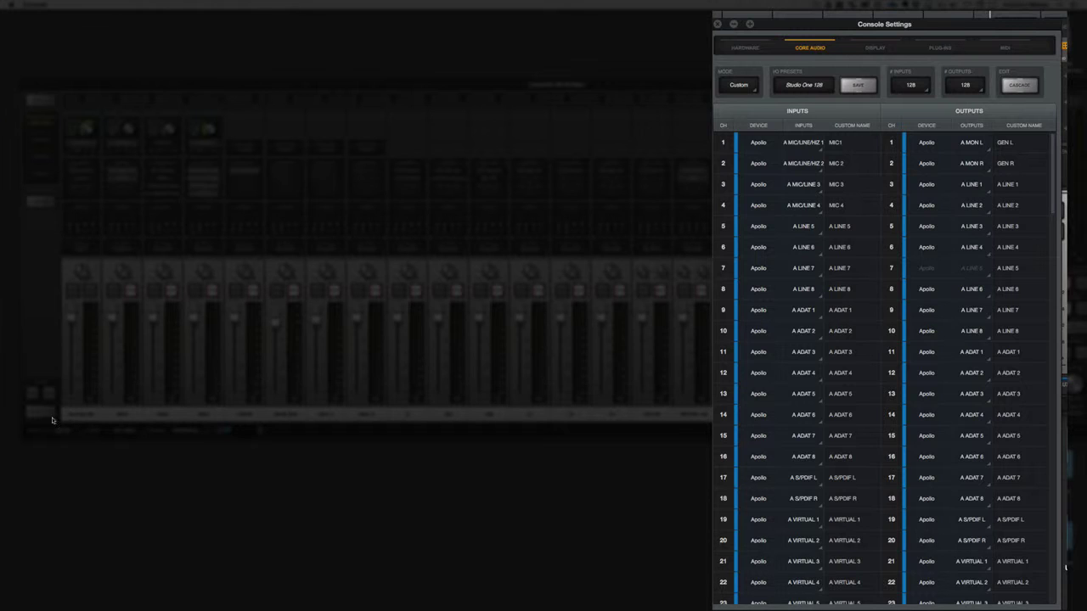
click(719, 25)
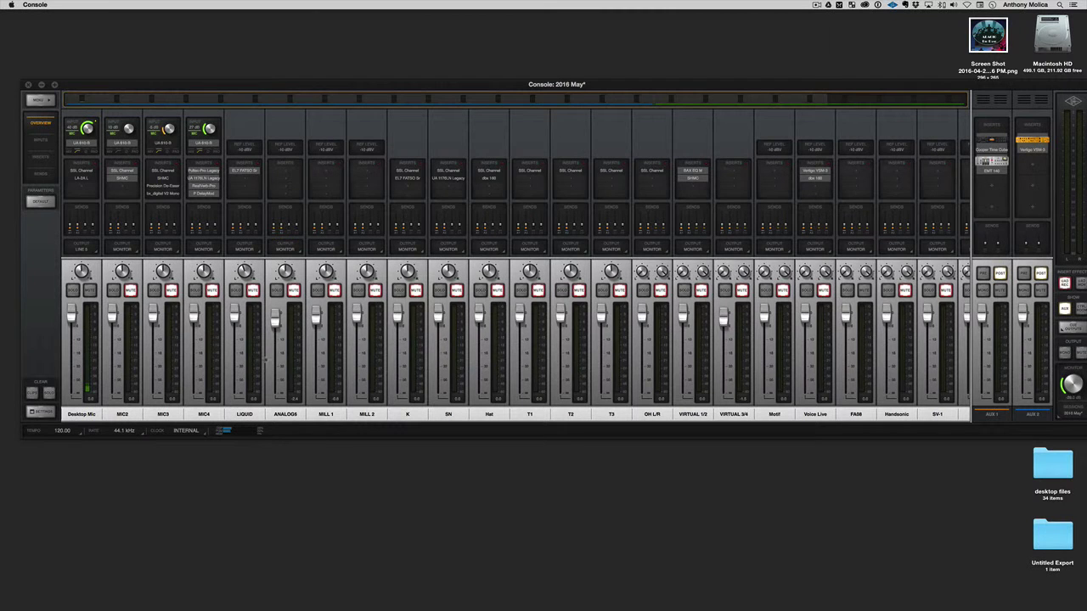
Step: Switch the Desktop Mic channel's output from LINE 5 back to MONITOR
click(88, 250)
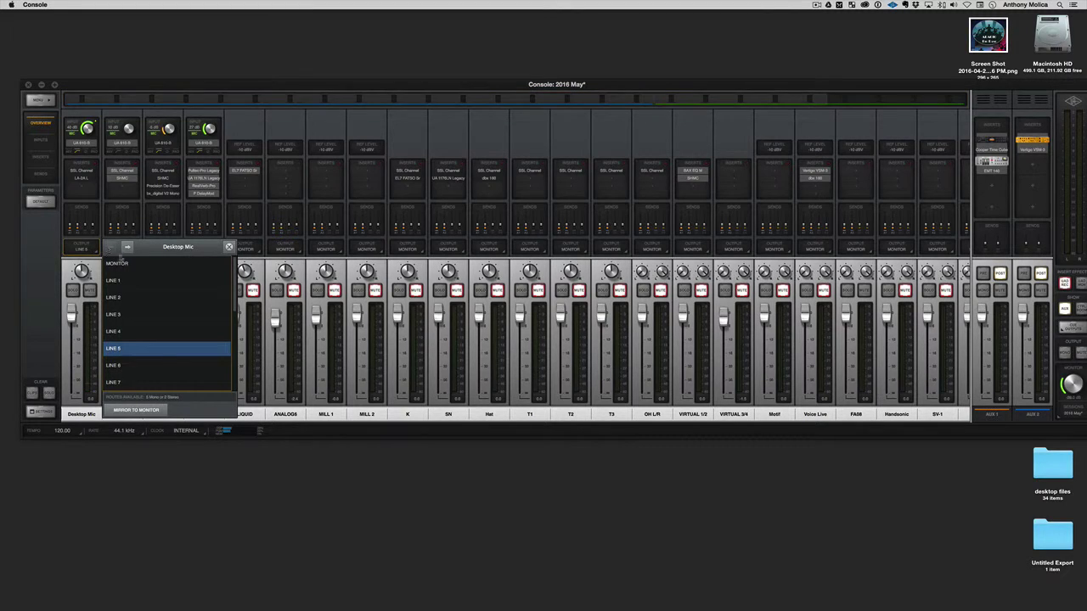
click(126, 264)
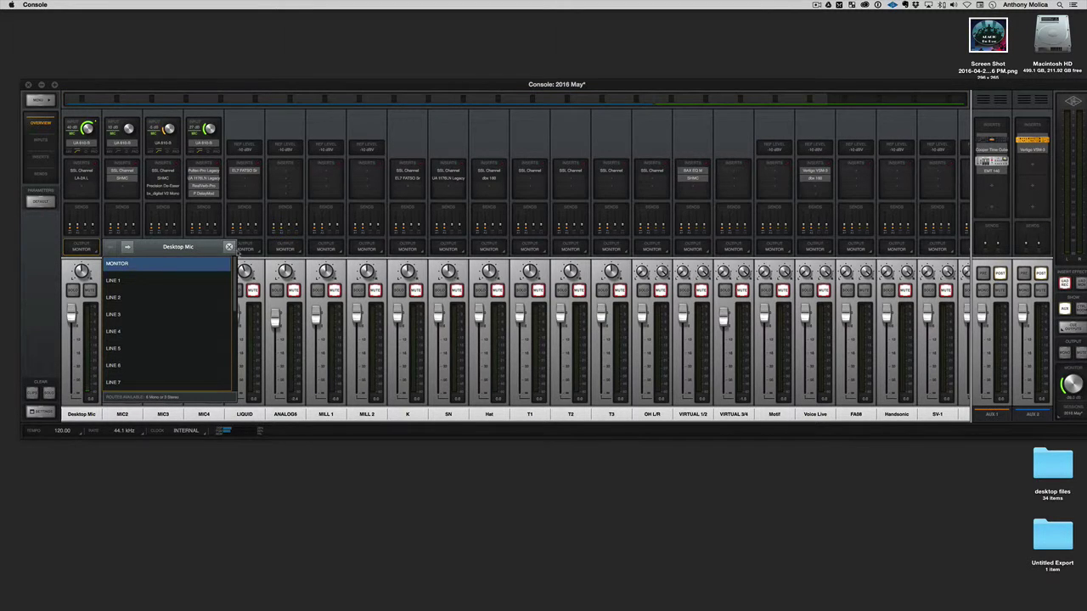
click(228, 246)
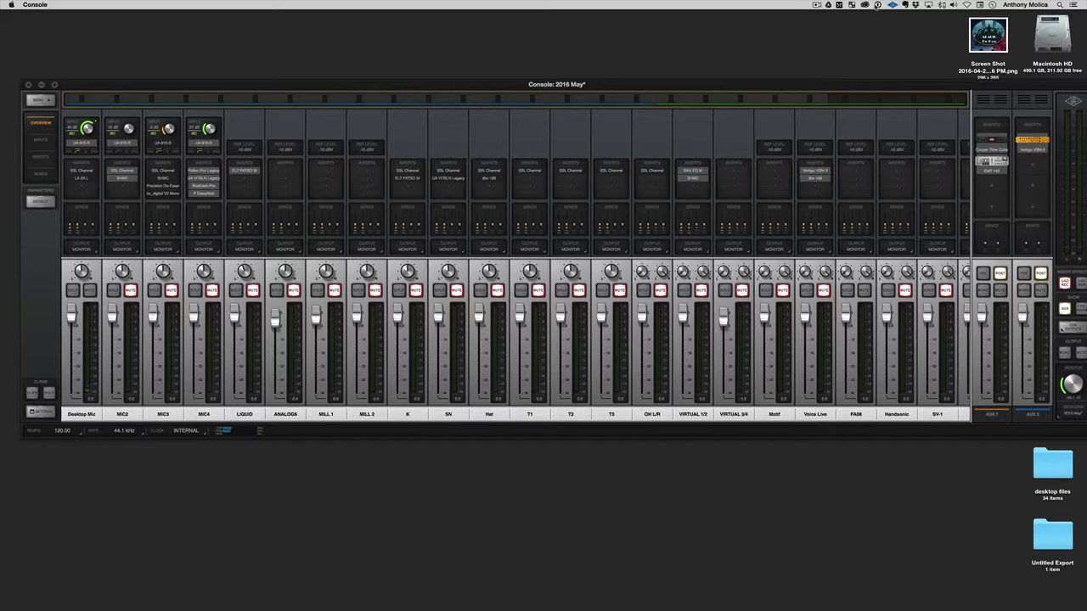
Step: Open and dismiss the 1Password and Google Drive menu-bar menus
click(878, 5)
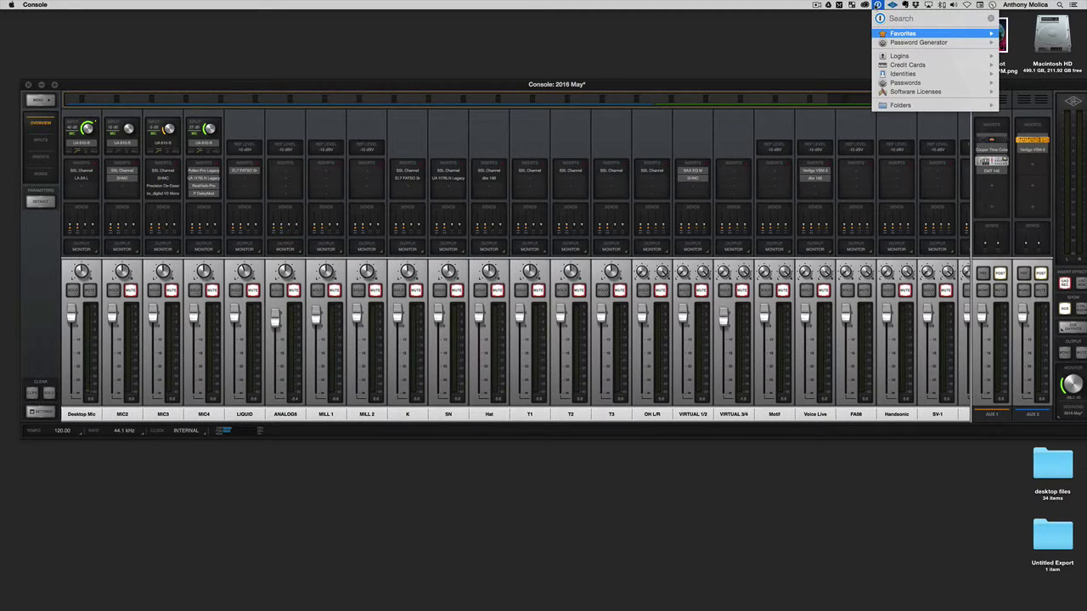
click(877, 5)
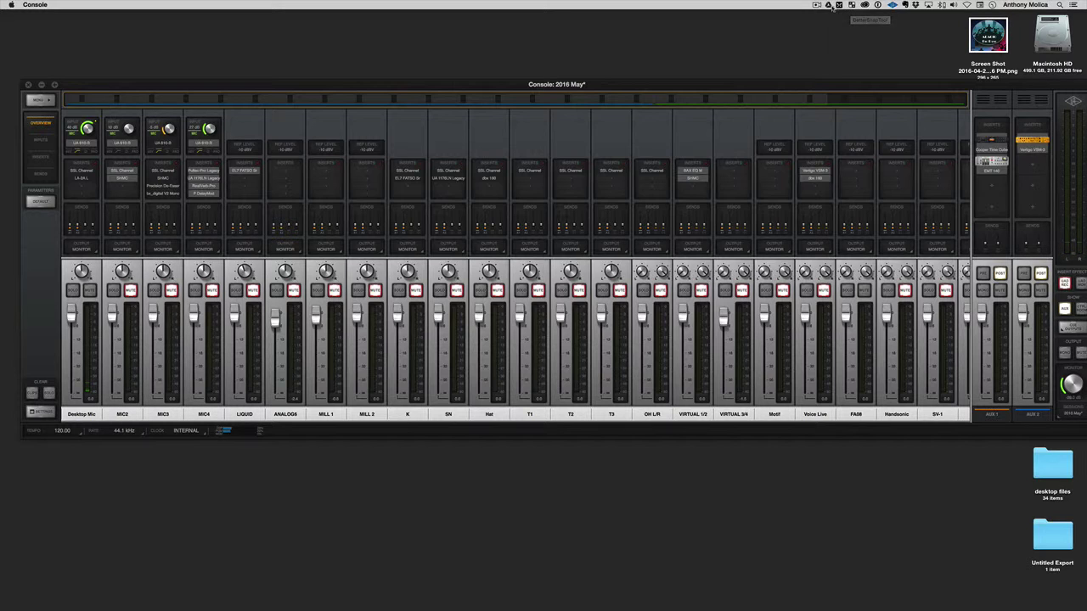
click(828, 5)
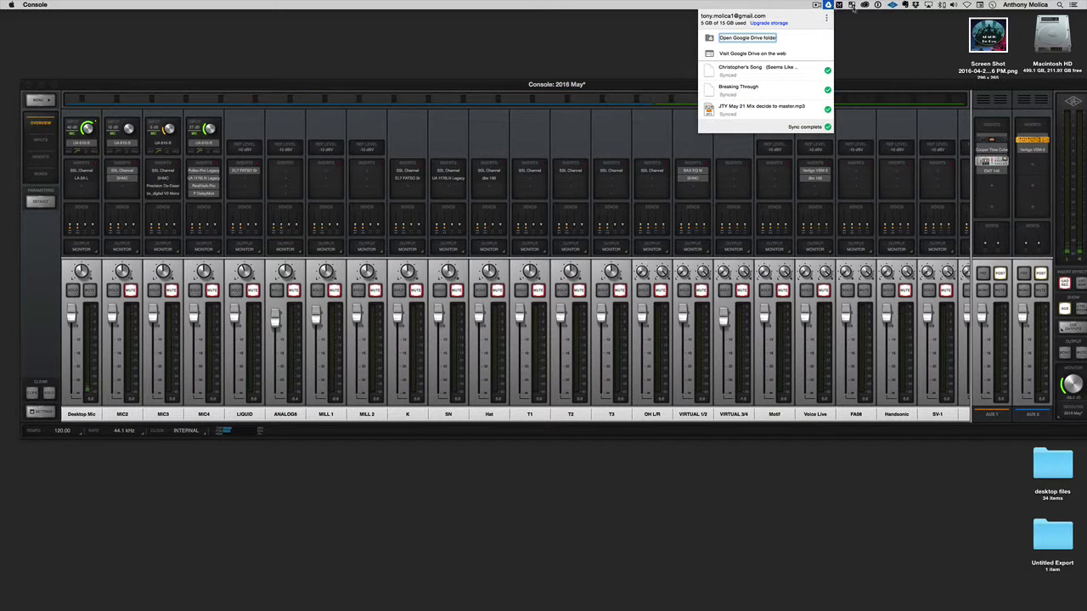
click(815, 75)
Step: Launch Pro Tools through a Spotlight search for 'pro tools'
key(super+space)
text(screenpro tools)
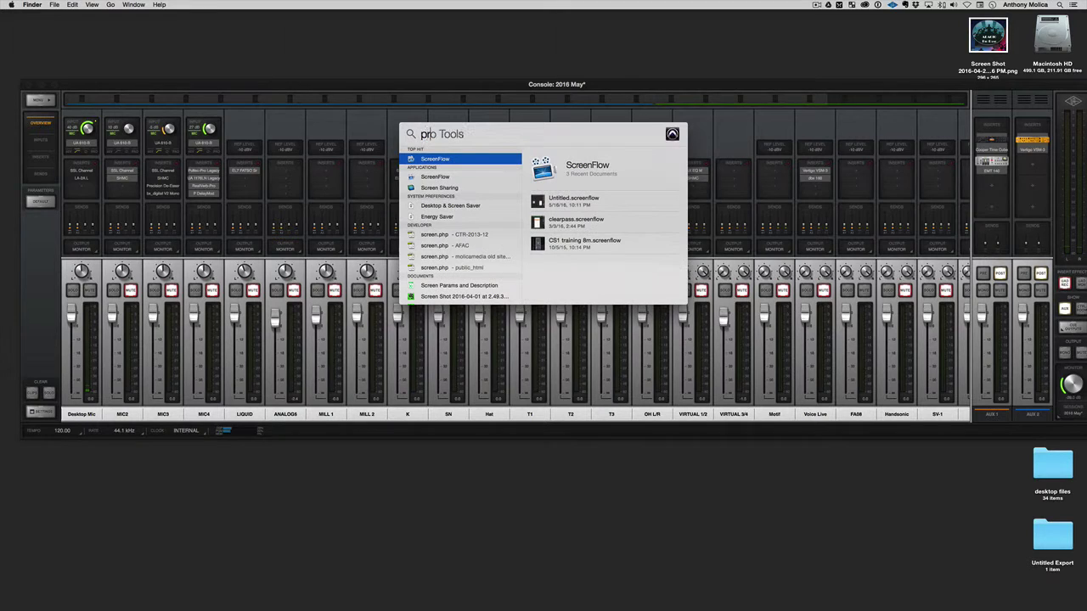
key(Return)
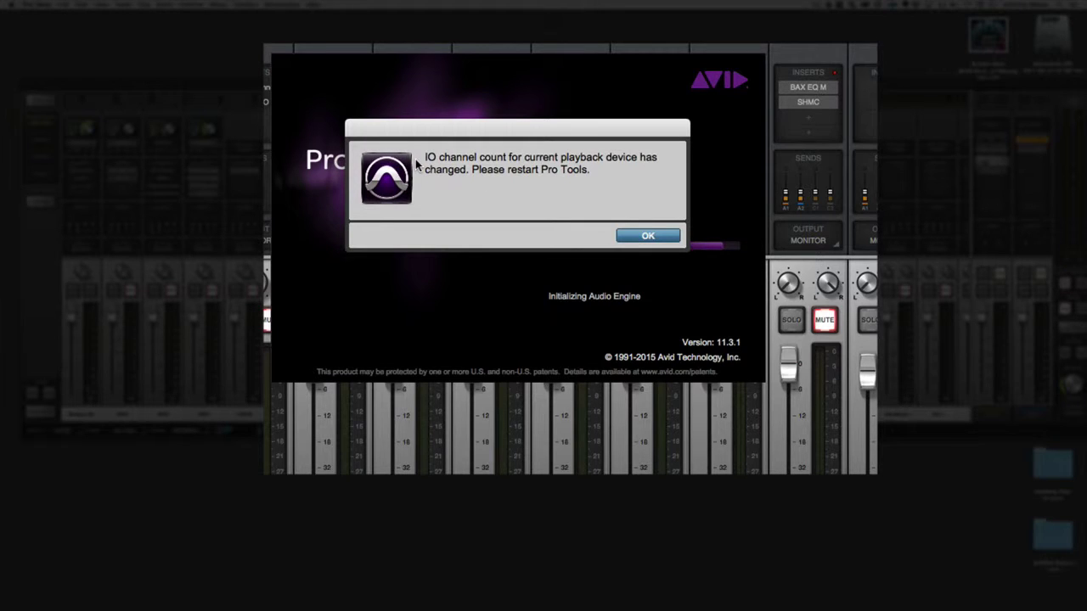
Step: Screenshot the I/O channel-count alert, then acknowledge it with OK
key(super+shift+4)
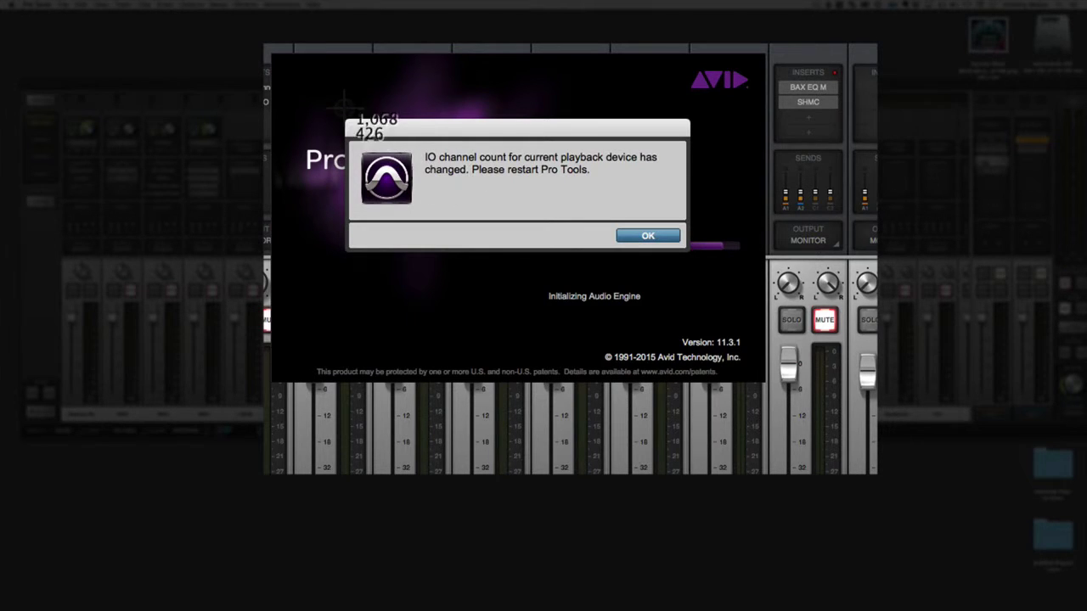
drag(344, 119, 725, 250)
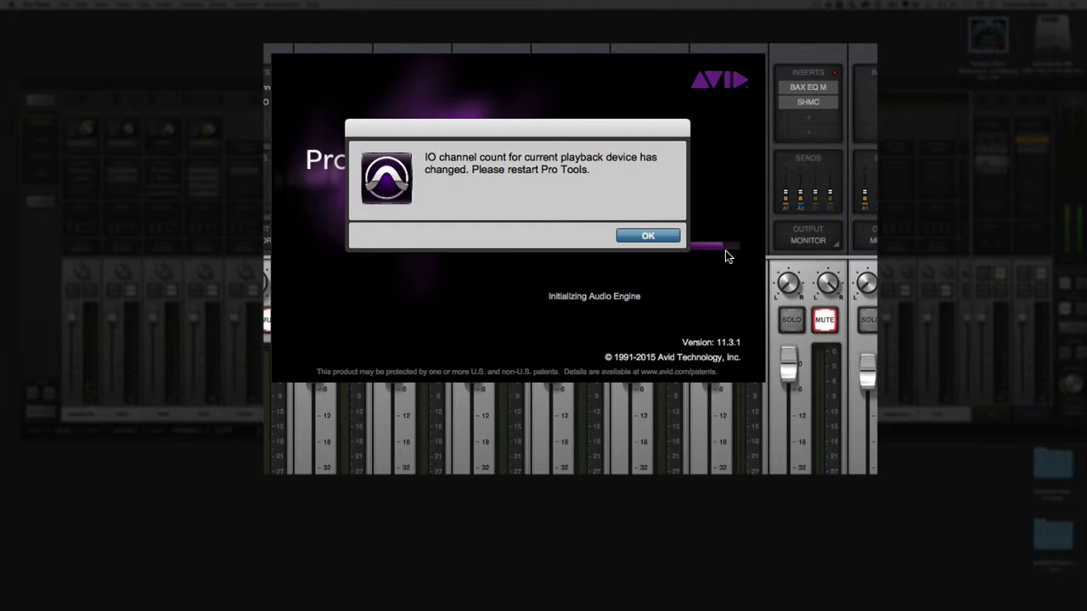
click(649, 236)
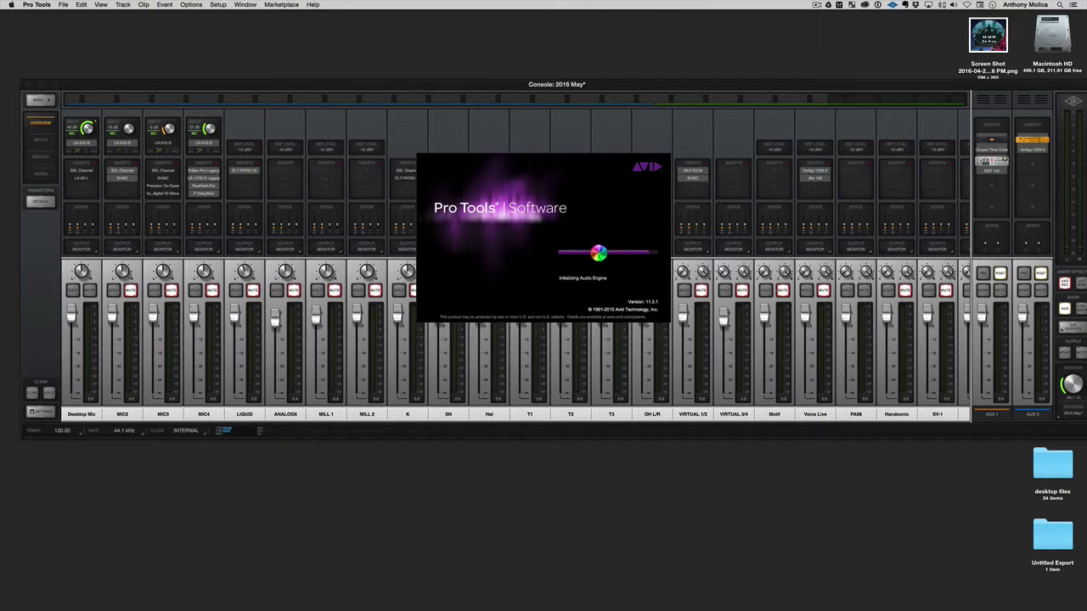
Step: Force quit the hung Pro Tools and close the Force Quit Applications window
key(super+alt+Escape)
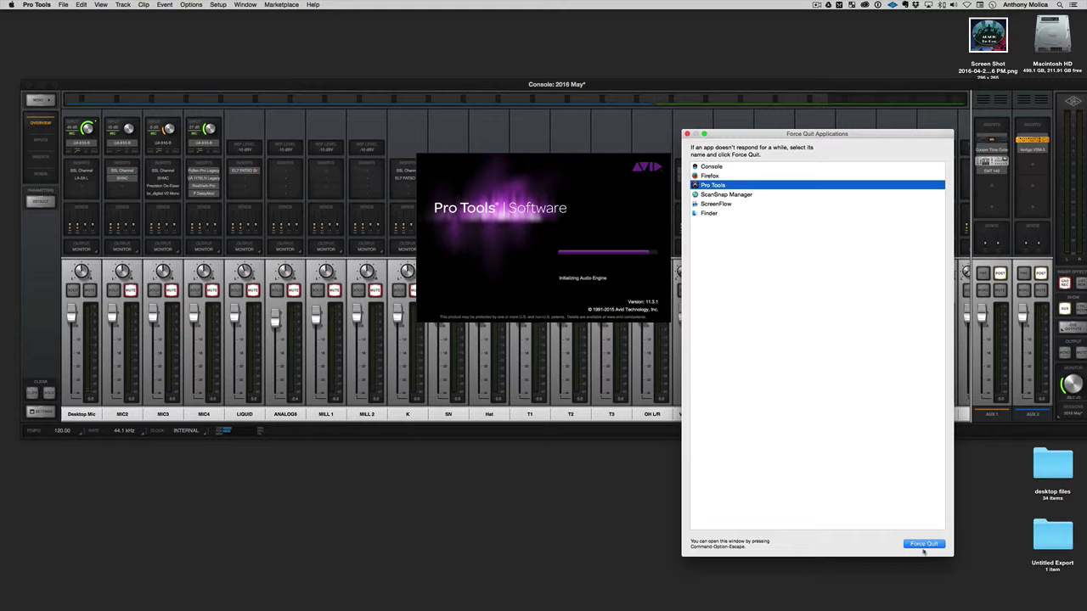
click(924, 544)
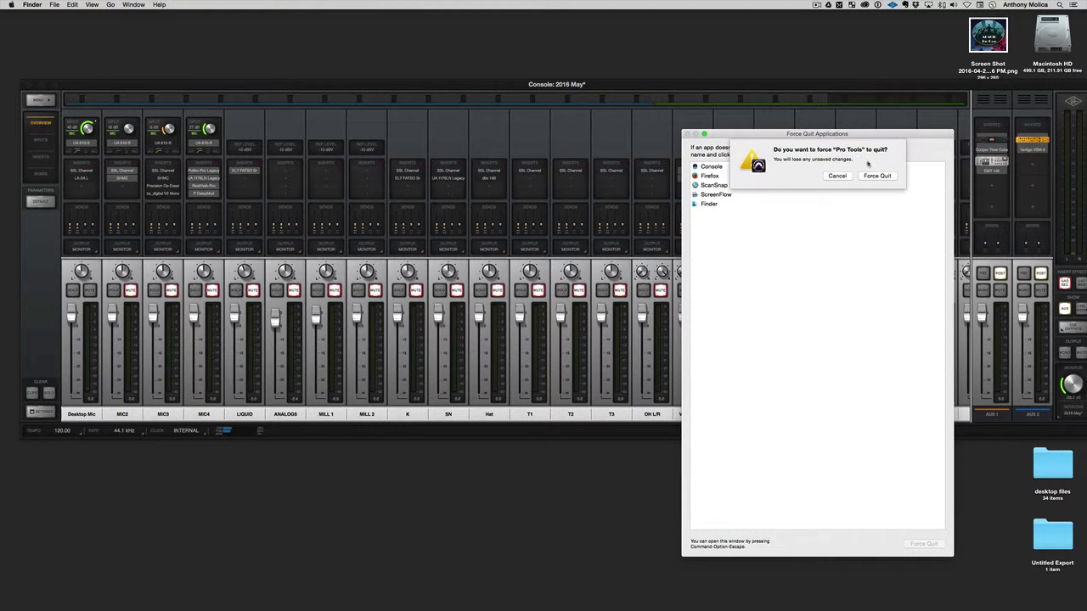
click(837, 177)
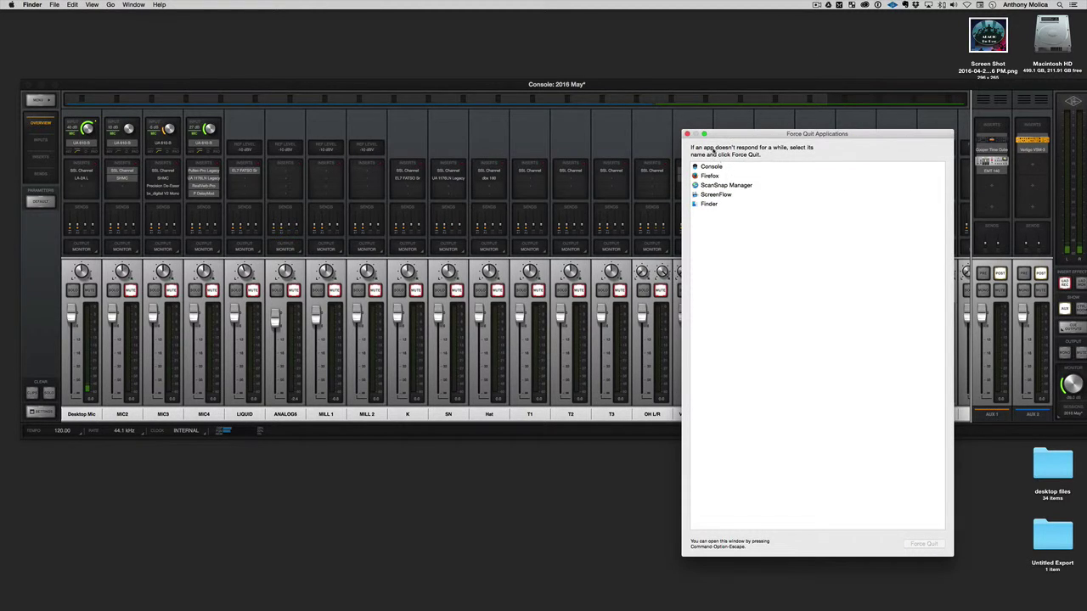
click(688, 134)
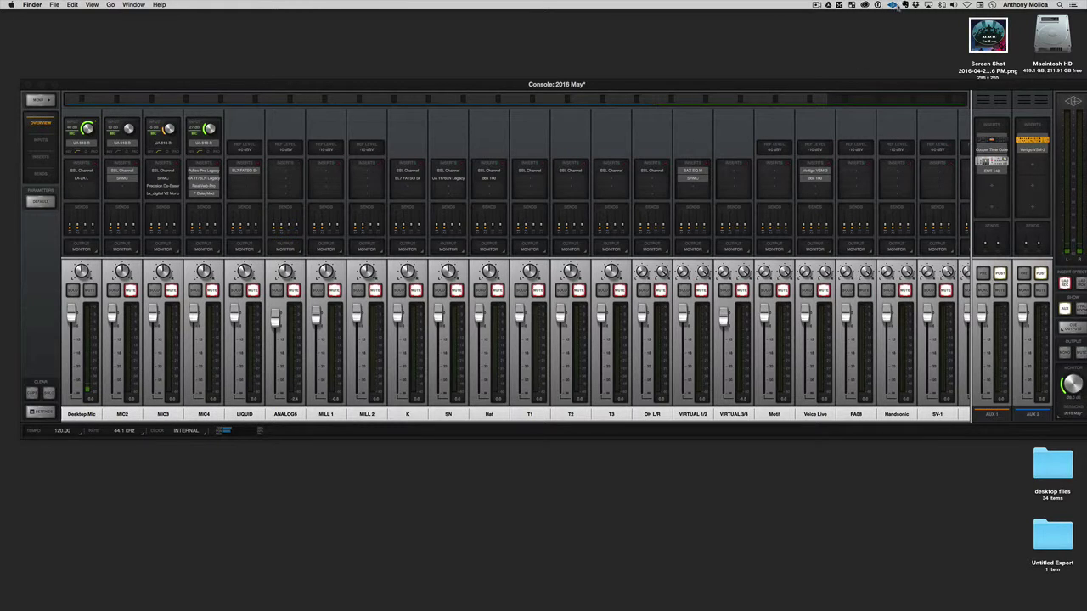
Step: Load the Pro Tools 11 I/O preset in Console Settings for 32 inputs and outputs in PT Mode
click(894, 4)
click(909, 26)
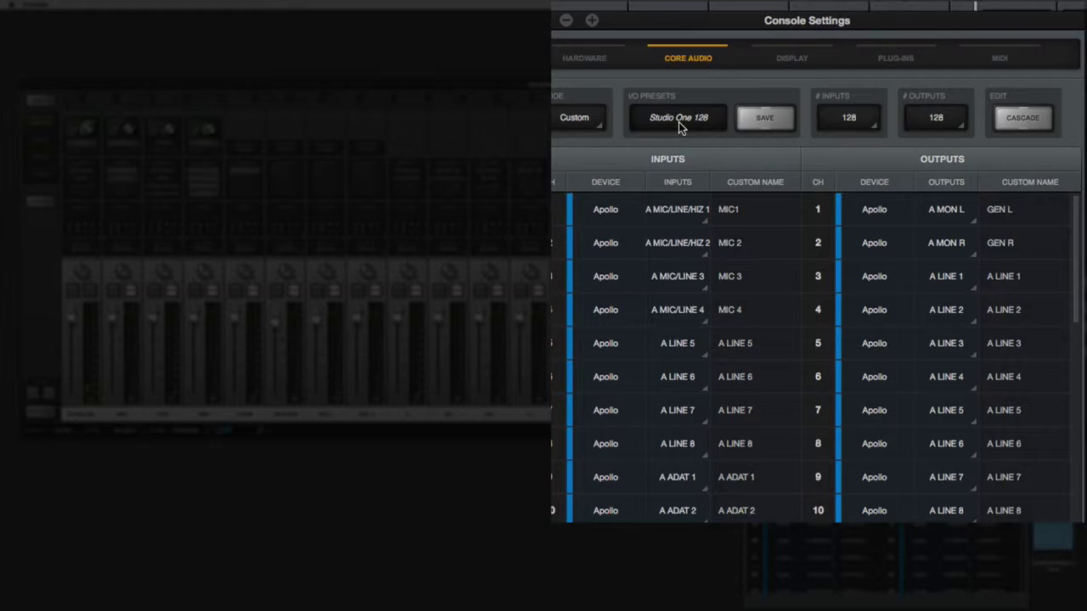
click(867, 173)
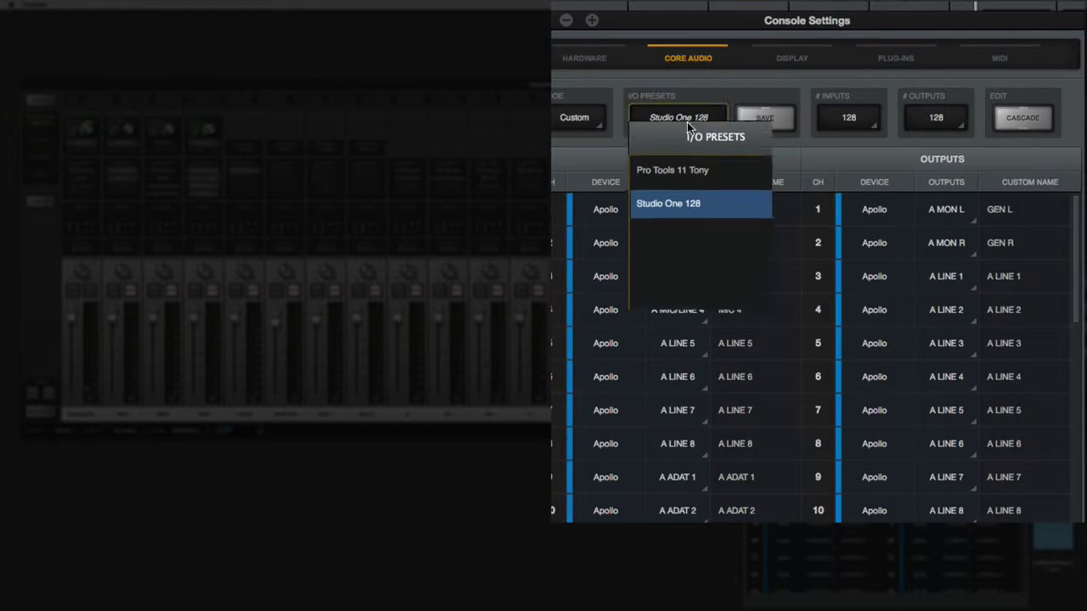
click(693, 187)
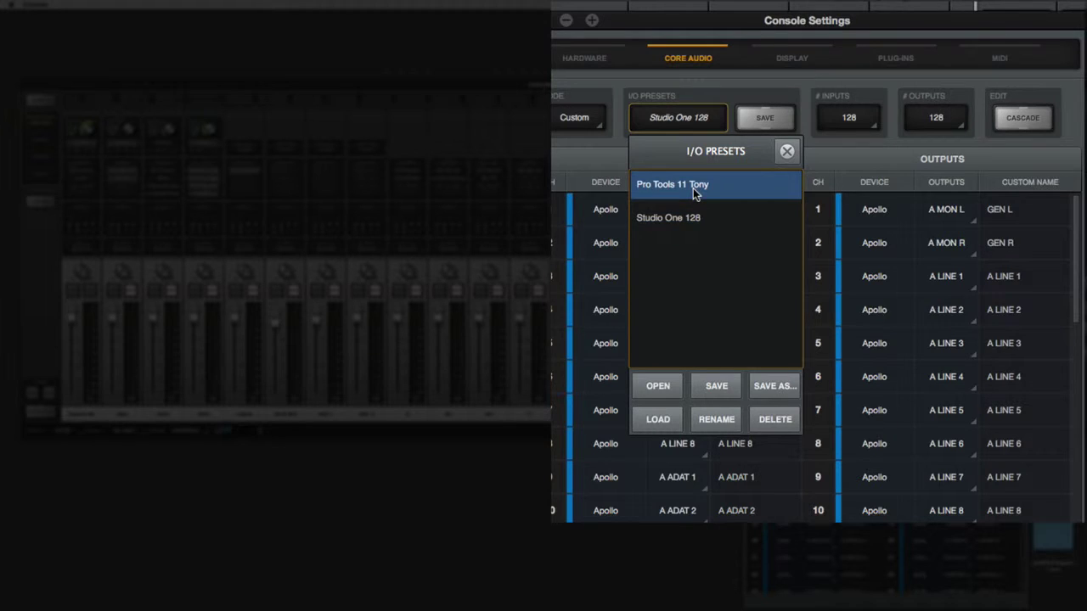
click(655, 419)
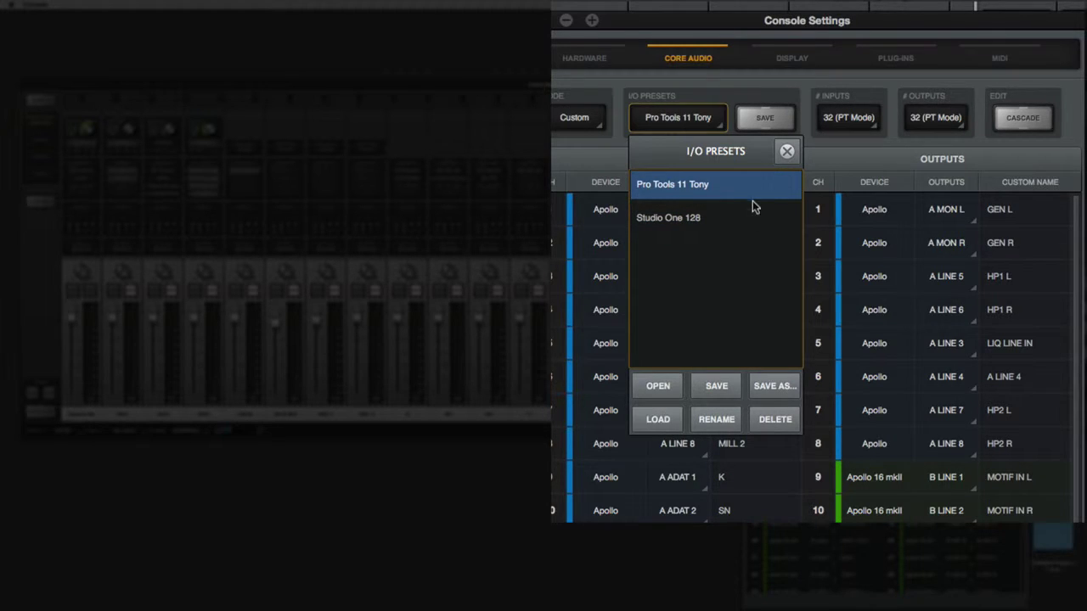
click(785, 150)
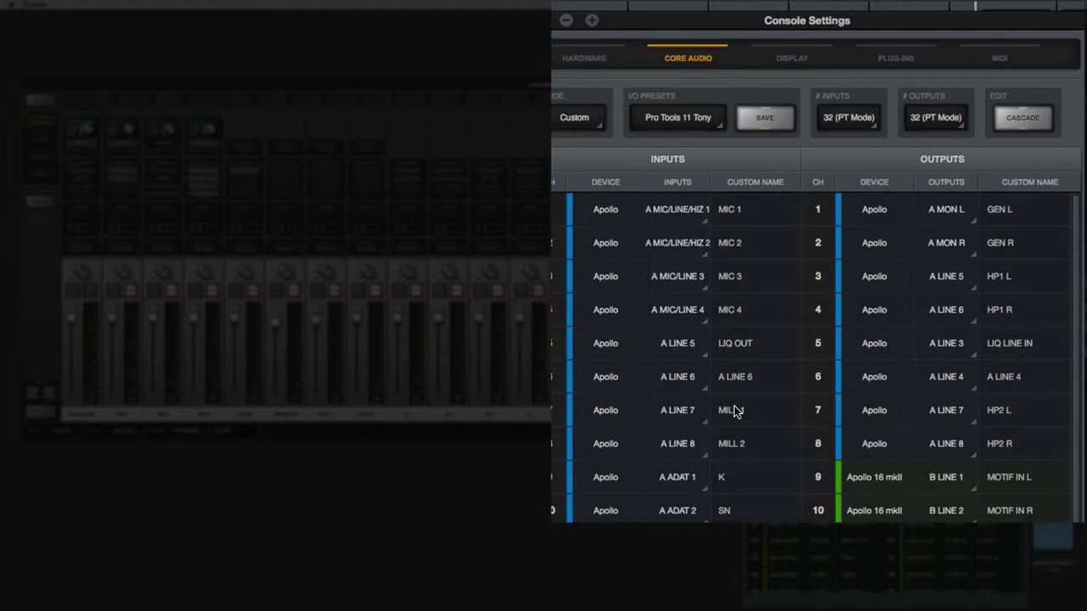
scroll(733, 411, down, 5)
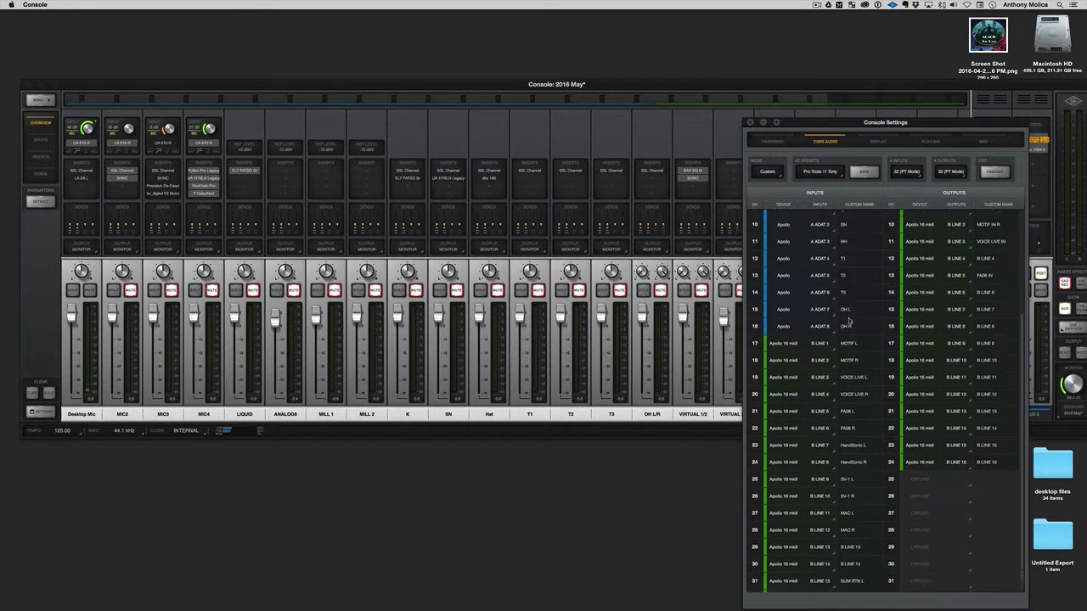
scroll(849, 321, down, 1)
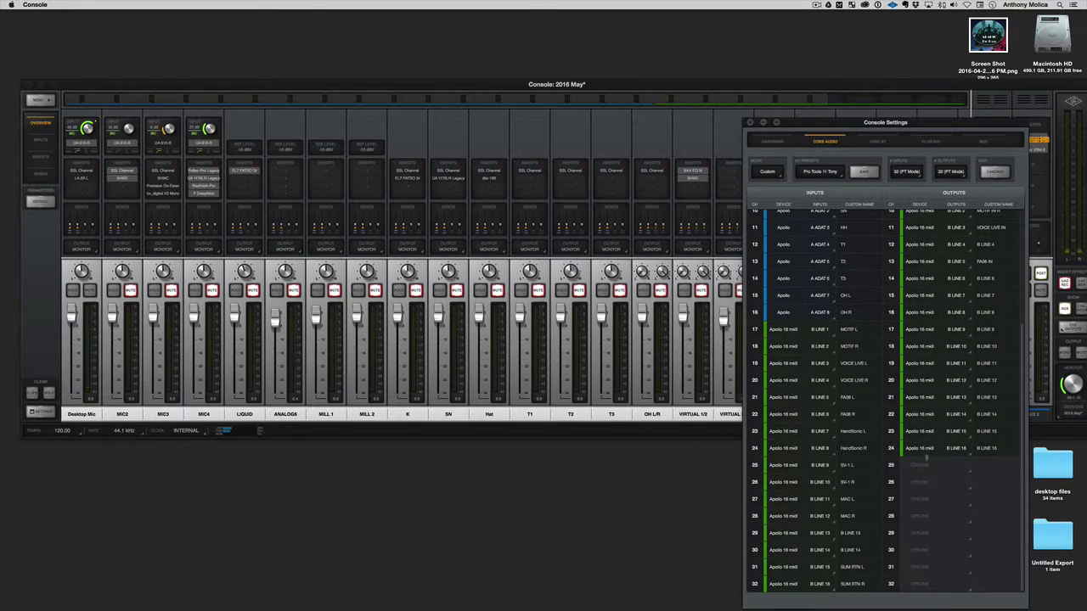
scroll(938, 337, up, 9)
Step: Launch Pro Tools from Spotlight and close the Console Settings and Console mixer windows
key(super+space)
text(pro)
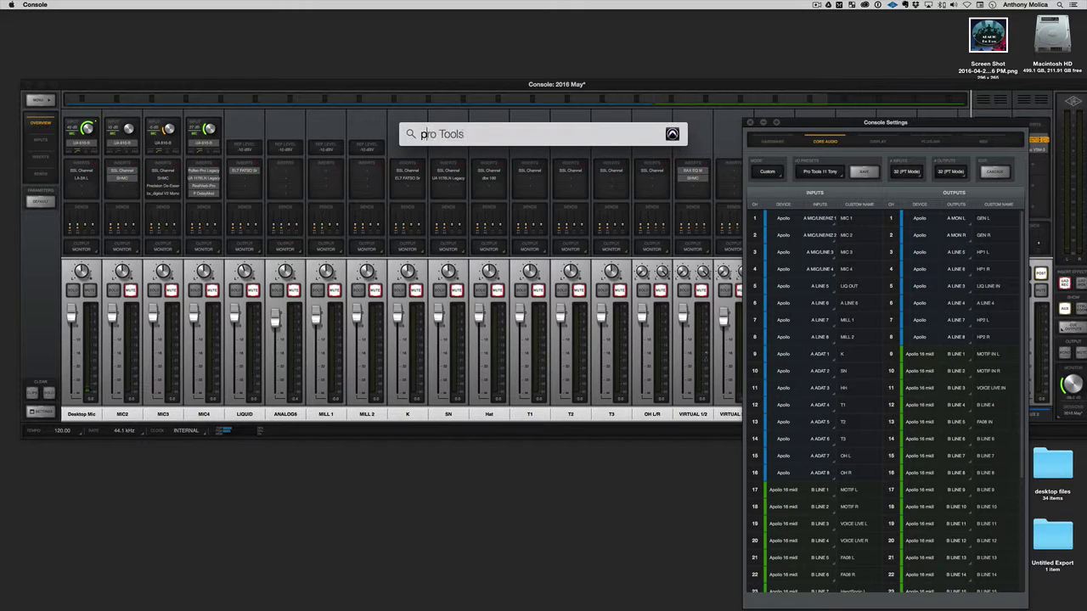
key(Return)
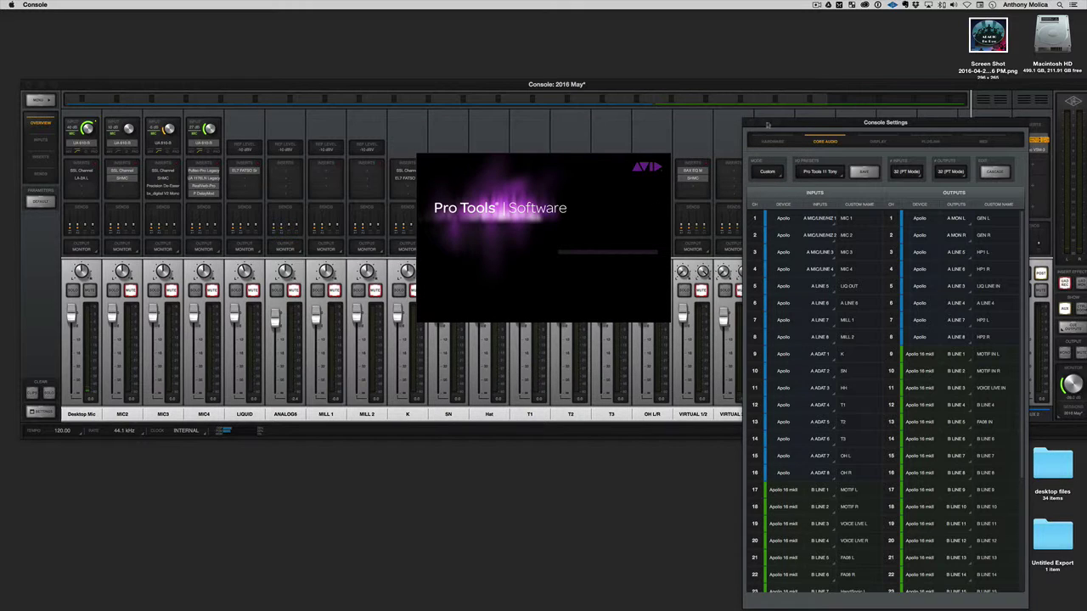
click(749, 125)
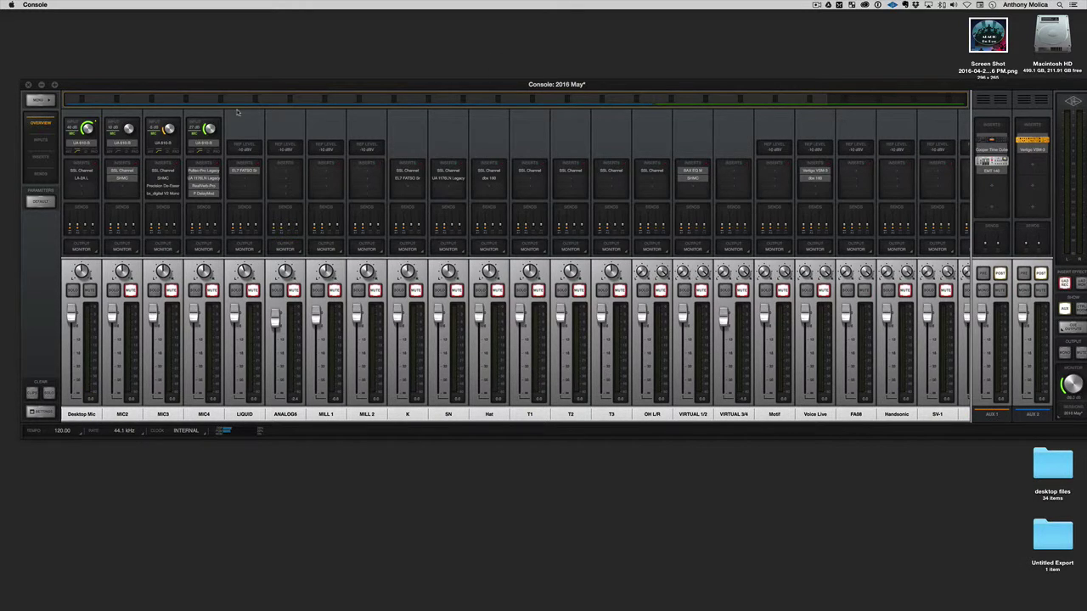
click(28, 86)
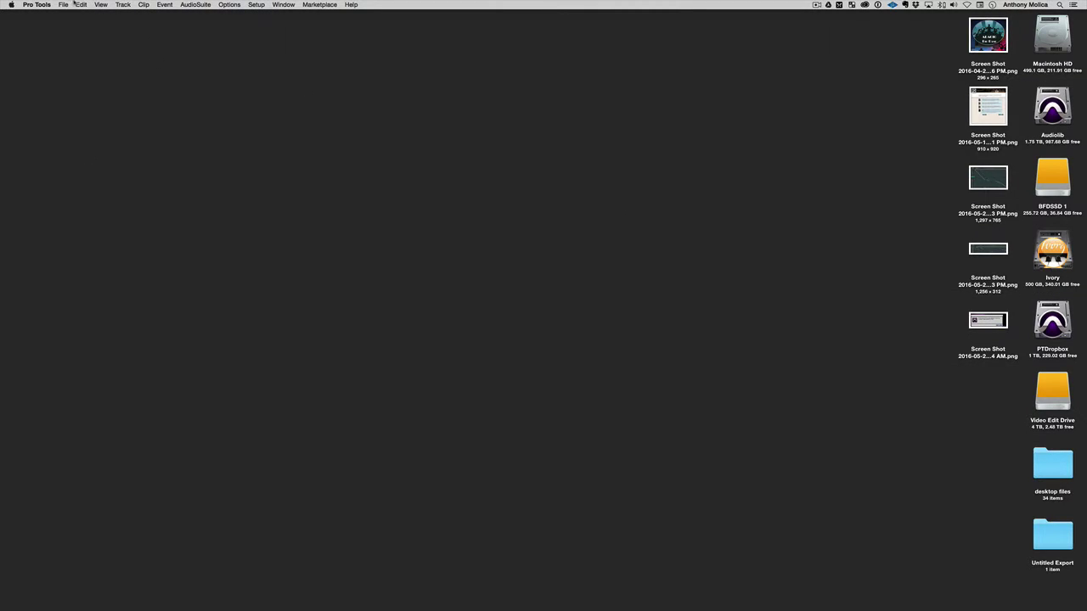
Step: Confirm Universal Audio Apollo as the Pro Tools playback engine in Setup > Playback Engine
click(256, 4)
click(272, 22)
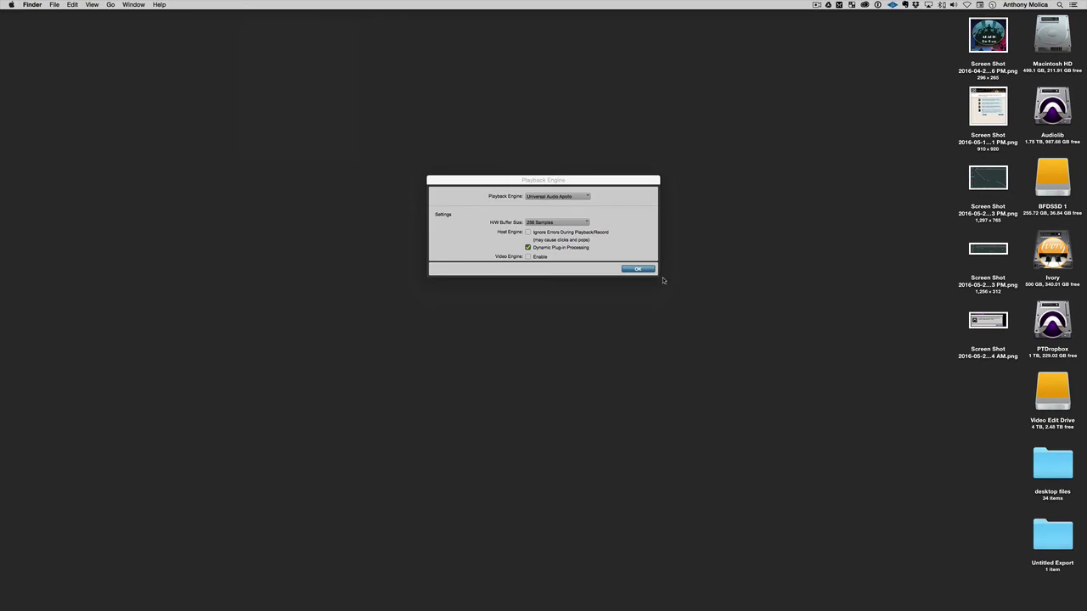
click(642, 270)
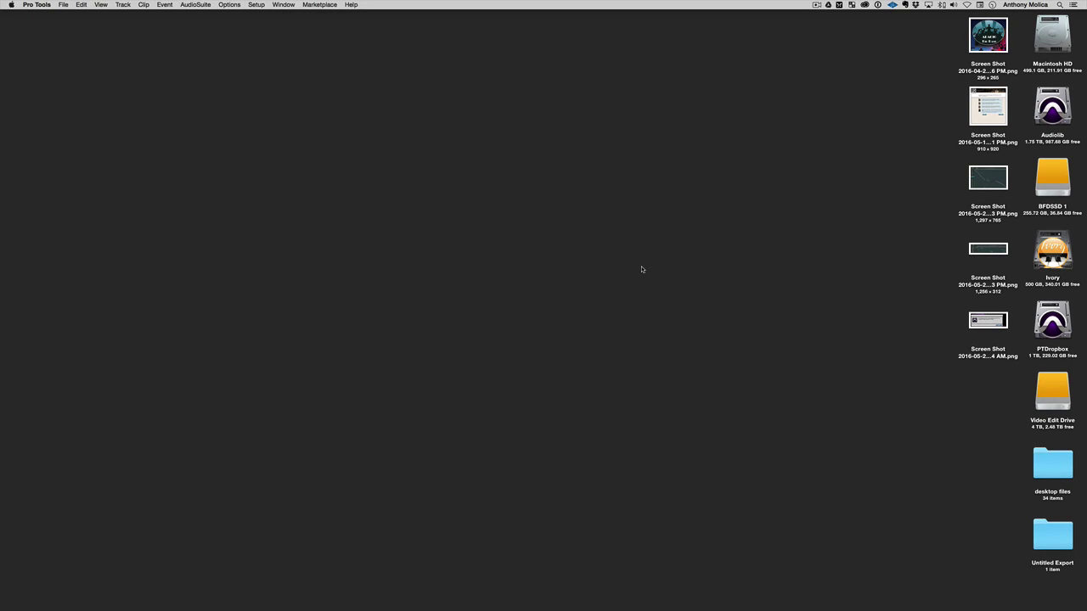